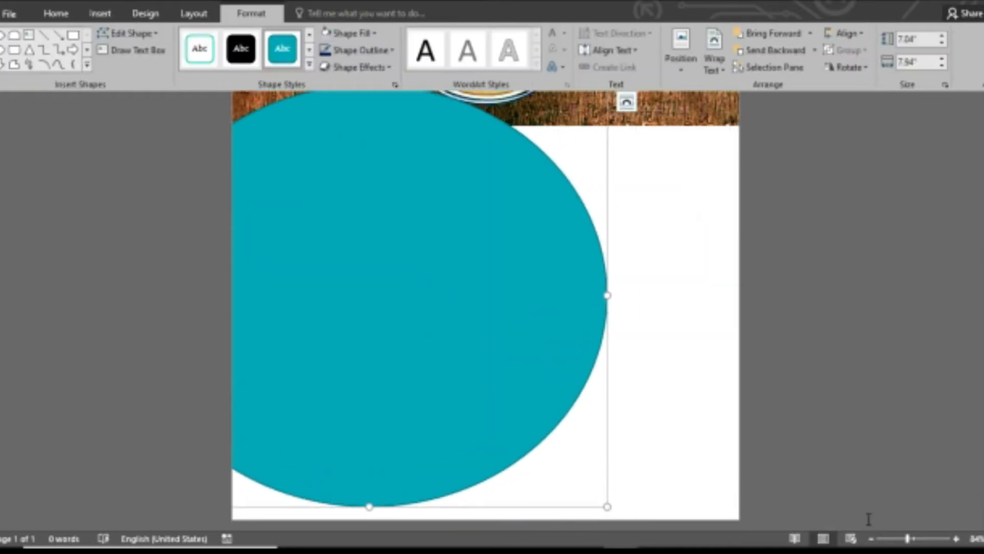
Select the large teal ellipse sitting below the food photo.
left_click(869, 539)
left_click(869, 540)
left_click(869, 540)
Enlarge the teal ellipse to about 13.06" by 14.23", its top arc overlapping the photo's bottom.
scroll(625, 410, "down", 1)
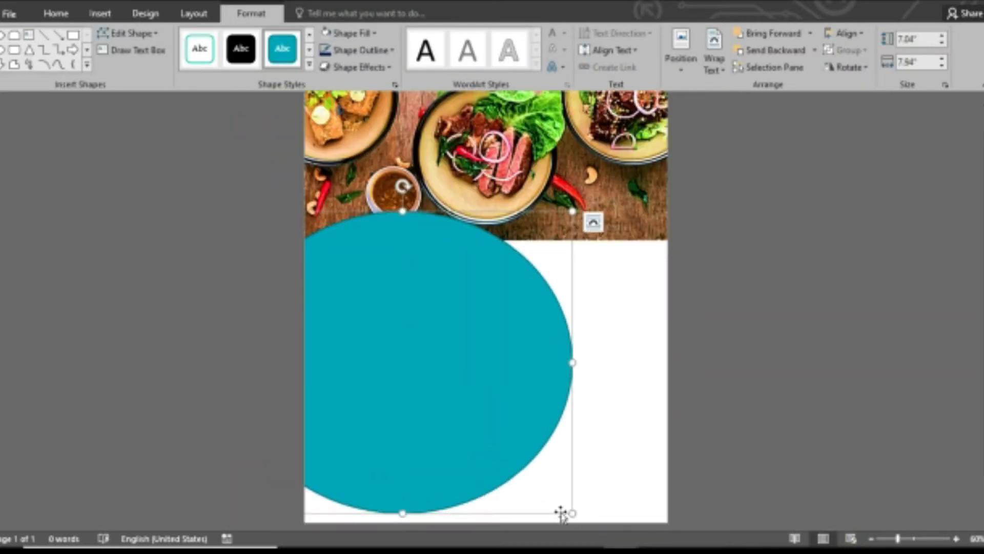
left_click_drag(573, 514, 601, 538)
left_click_drag(513, 377, 615, 358)
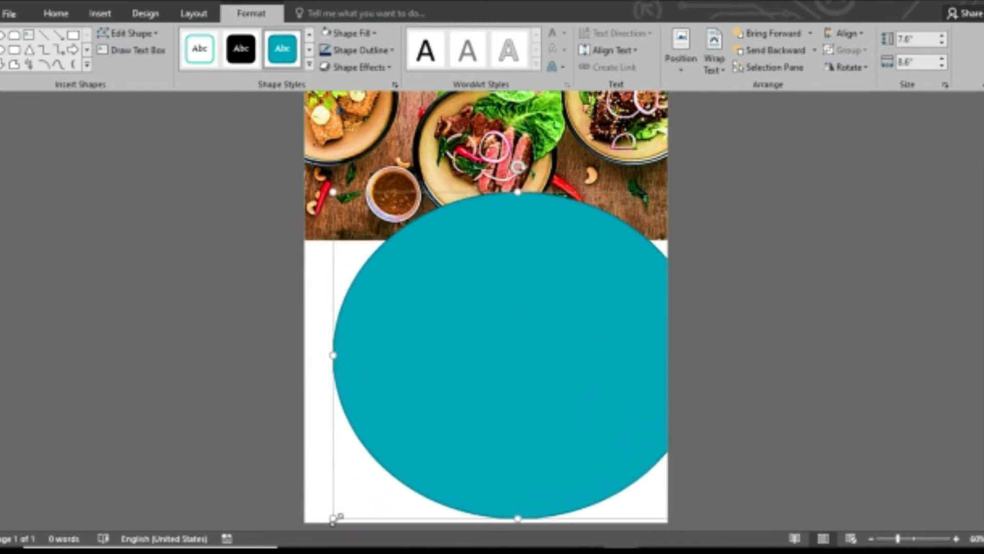
left_click_drag(334, 519, 279, 542)
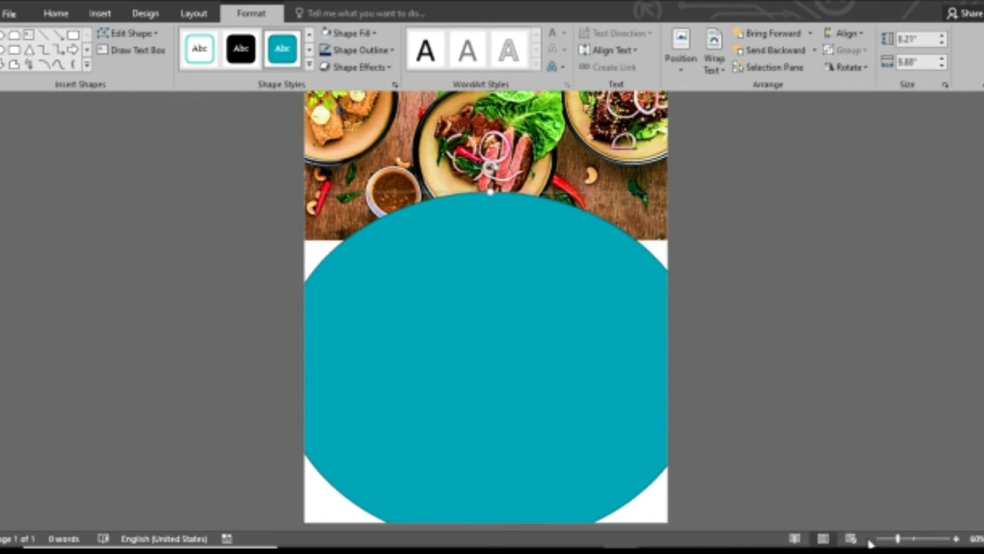
left_click(870, 539)
left_click_drag(466, 422, 413, 455)
left_click_drag(614, 263, 646, 191)
left_click_drag(559, 277, 495, 341)
left_click_drag(625, 250, 676, 208)
left_click_drag(531, 301, 495, 336)
left_click_drag(636, 264, 684, 197)
left_click_drag(532, 312, 587, 349)
Stretch the food picture's bottom edge down and shift the ellipse slightly left to line them up.
left_click(660, 351)
left_click(483, 272)
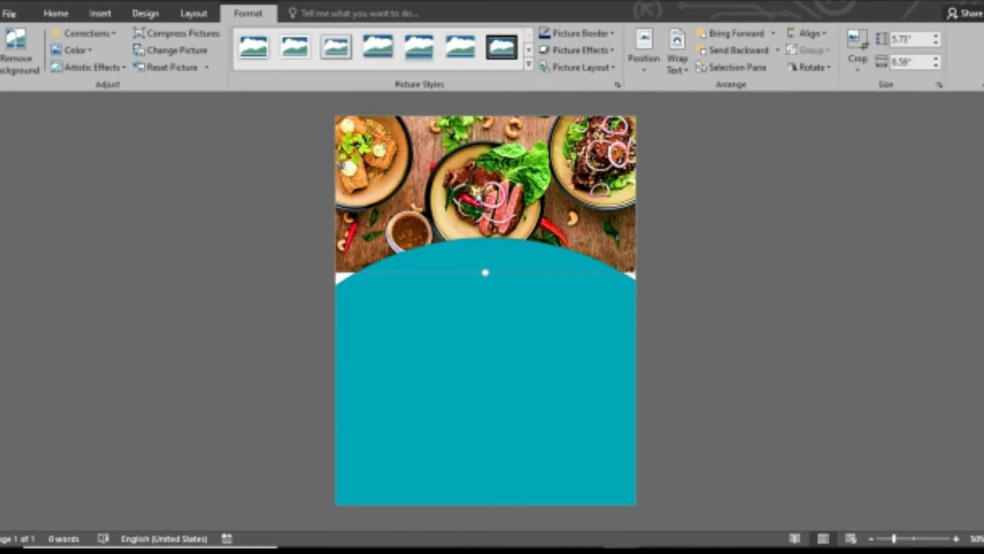
left_click_drag(483, 272, 608, 284)
left_click(549, 292)
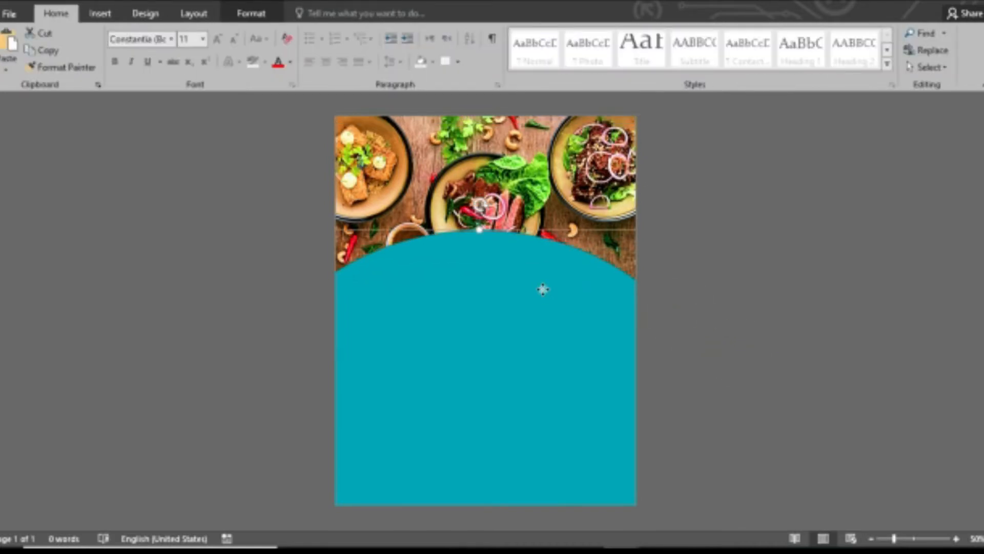
left_click_drag(543, 290, 533, 287)
left_click(718, 324)
left_click_drag(612, 205, 613, 201)
left_click_drag(338, 282, 342, 290)
Fill the ellipse yellow with no outline and zoom the page to 80%.
left_click(507, 352)
left_click(251, 14)
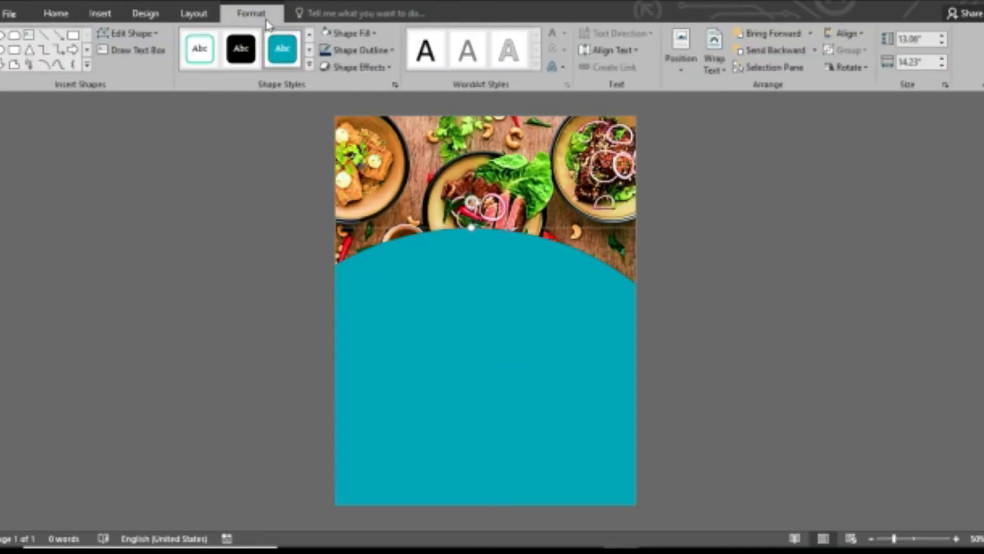
left_click(372, 34)
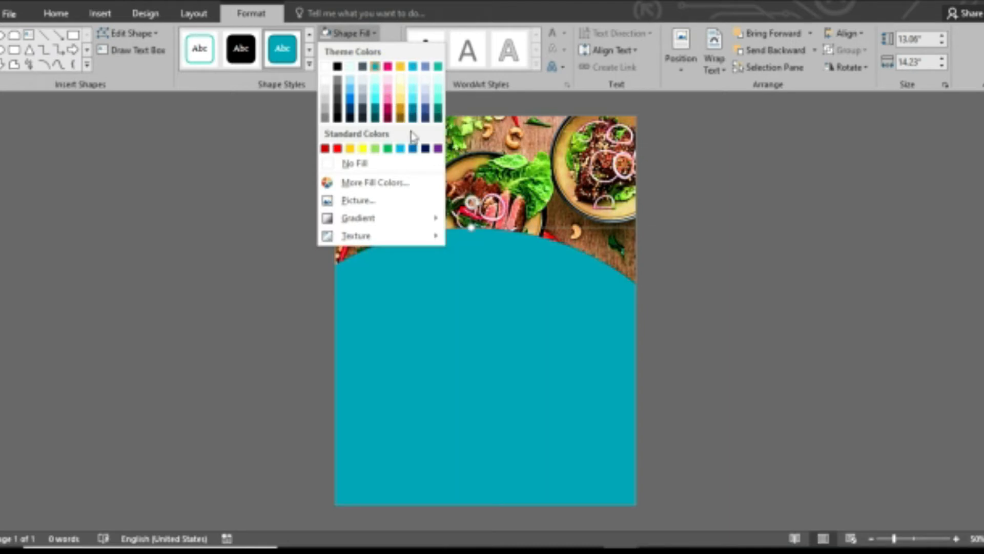
left_click(351, 150)
left_click(356, 49)
left_click(374, 181)
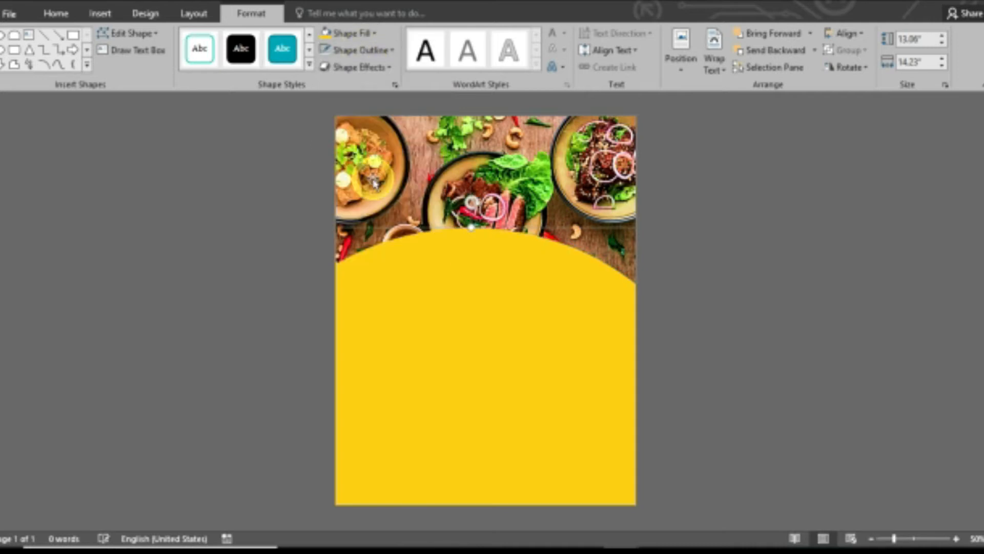
left_click(907, 536)
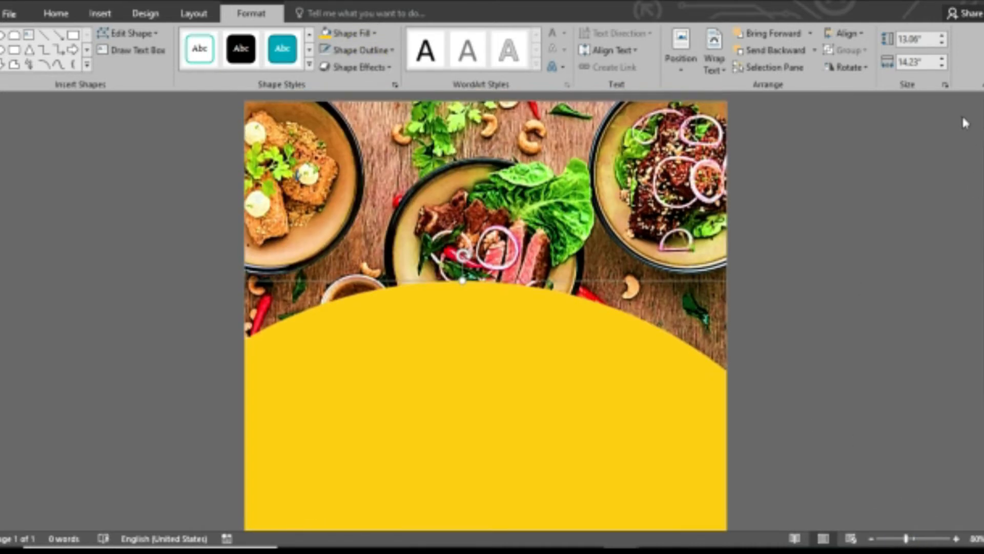
left_click(97, 13)
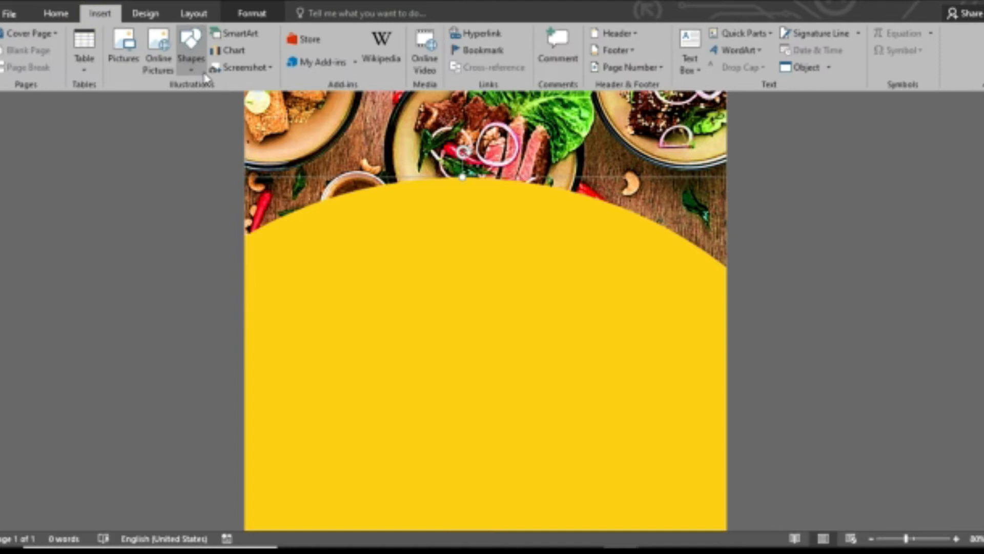
Draw a rectangle across the yellow shape and bring it to the front.
left_click(190, 57)
left_click(251, 100)
left_click(197, 58)
left_click(257, 100)
left_click_drag(264, 267, 659, 301)
right_click(464, 270)
left_click(505, 126)
Edit the rectangle's points: delete one corner and curve both edges into a blade shape.
right_click(661, 300)
left_click(685, 323)
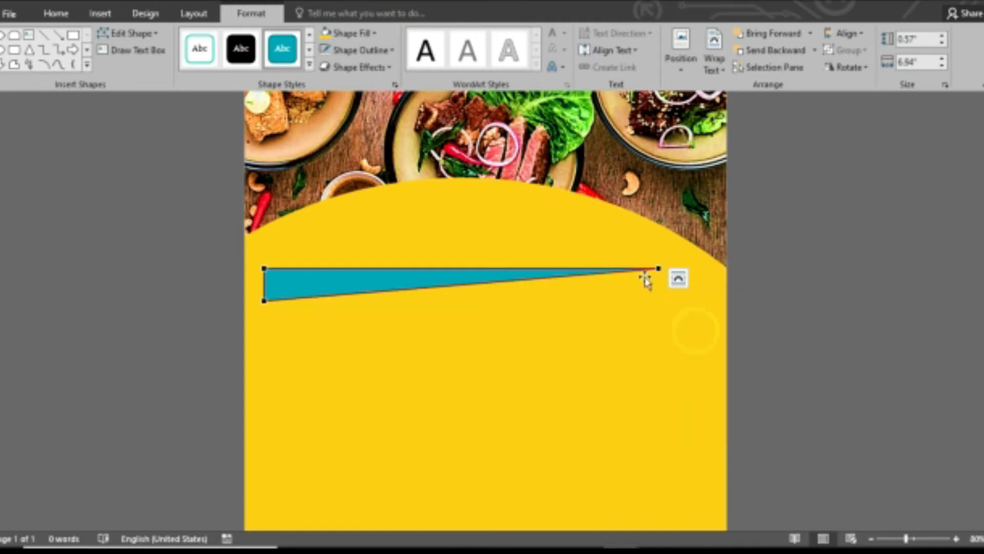
left_click_drag(524, 278, 533, 347)
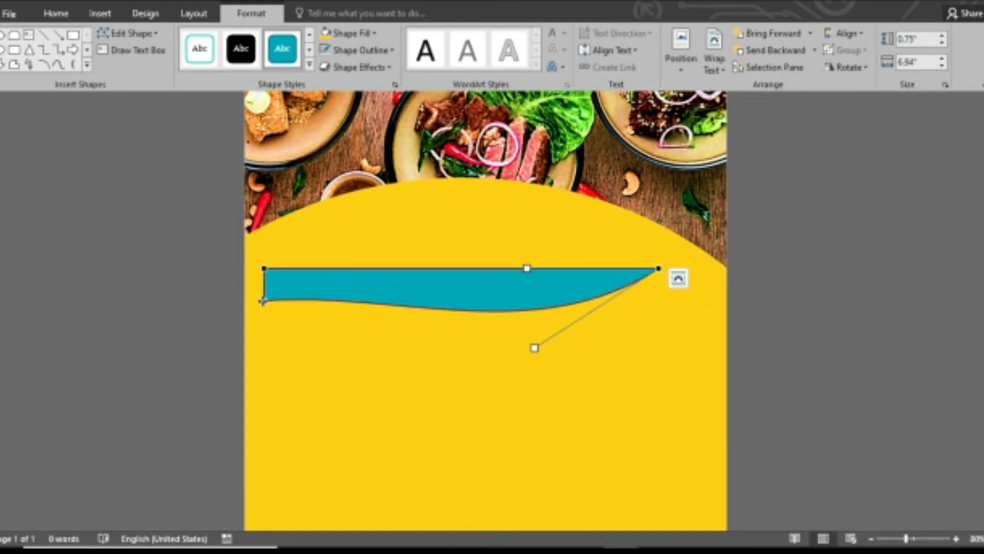
left_click_drag(378, 332, 380, 333)
left_click(660, 268)
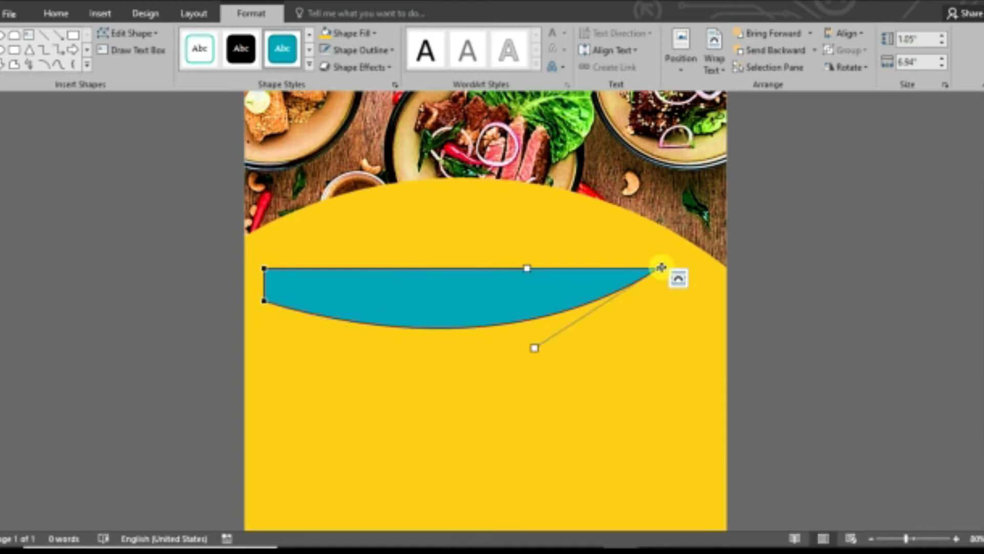
left_click_drag(528, 267, 513, 319)
left_click(263, 270)
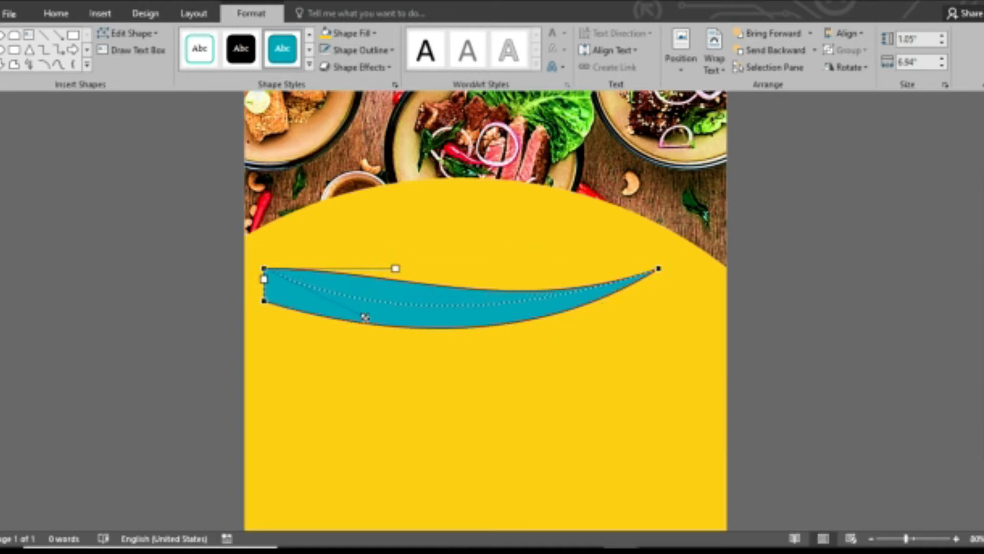
left_click_drag(365, 317, 363, 318)
left_click(492, 313)
Flip the blade vertically, then move and widen it into a teal band along the yellow arc's top.
left_click(847, 67)
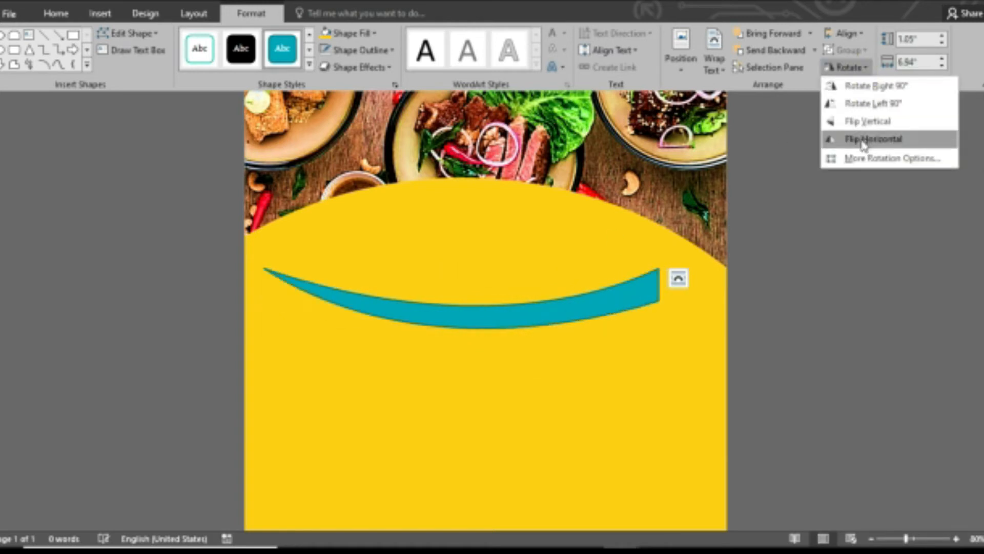
left_click(866, 123)
left_click_drag(444, 308, 446, 234)
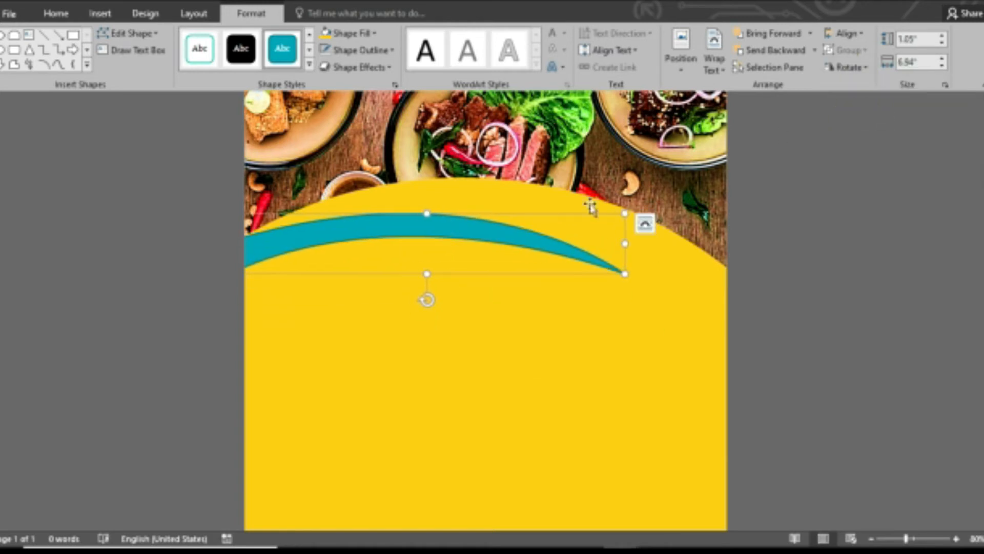
left_click_drag(625, 214, 702, 176)
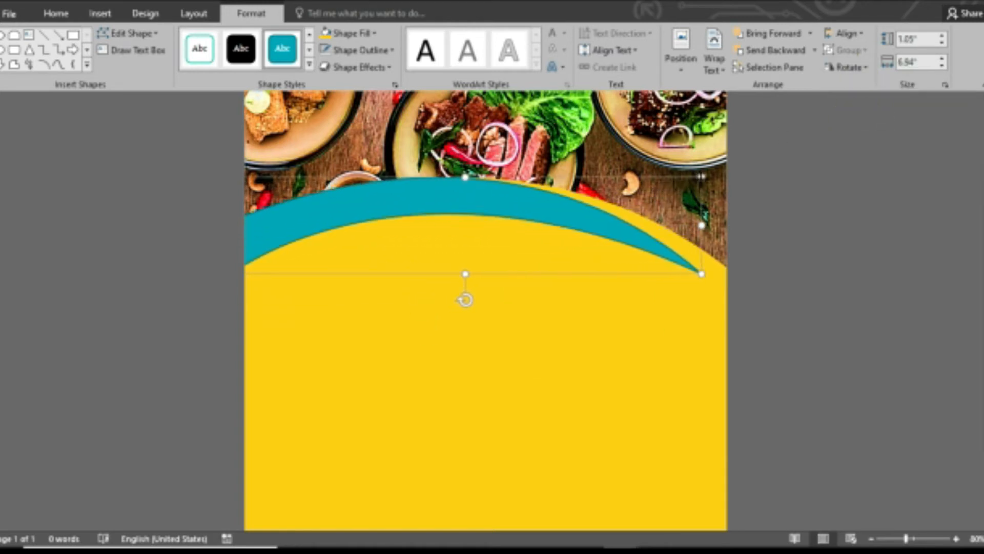
left_click_drag(671, 265, 685, 264)
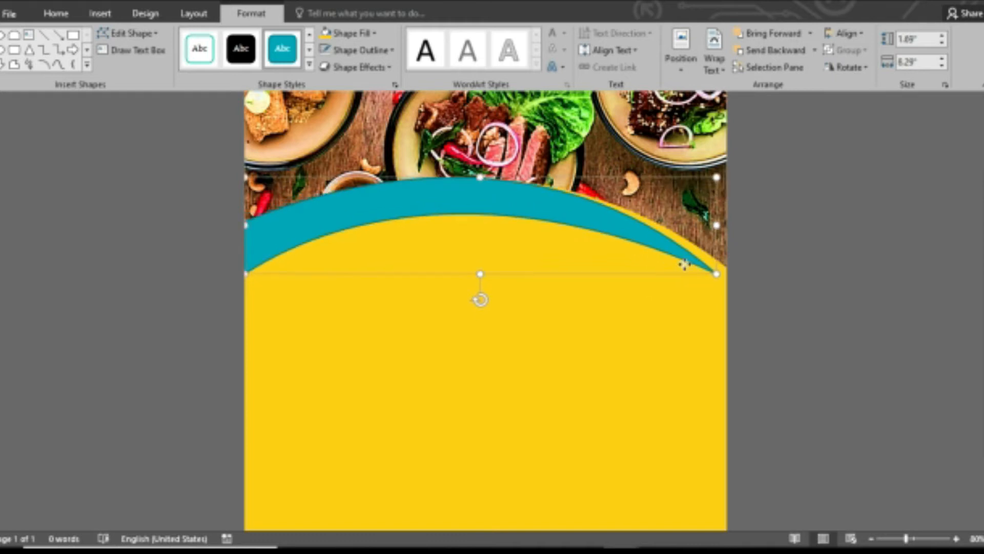
right_click(636, 238)
Refine the band's curve points, widen it slightly, and drag out a duplicate.
left_click(681, 344)
left_click_drag(720, 274, 719, 267)
left_click(547, 182)
left_click_drag(554, 167, 554, 168)
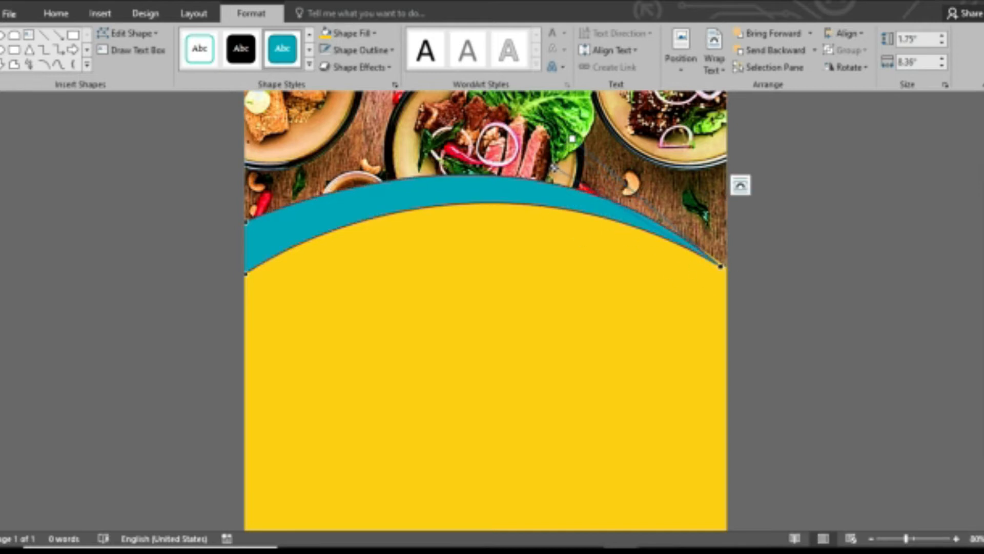
left_click(245, 274)
left_click_drag(364, 195, 355, 183)
left_click(417, 200)
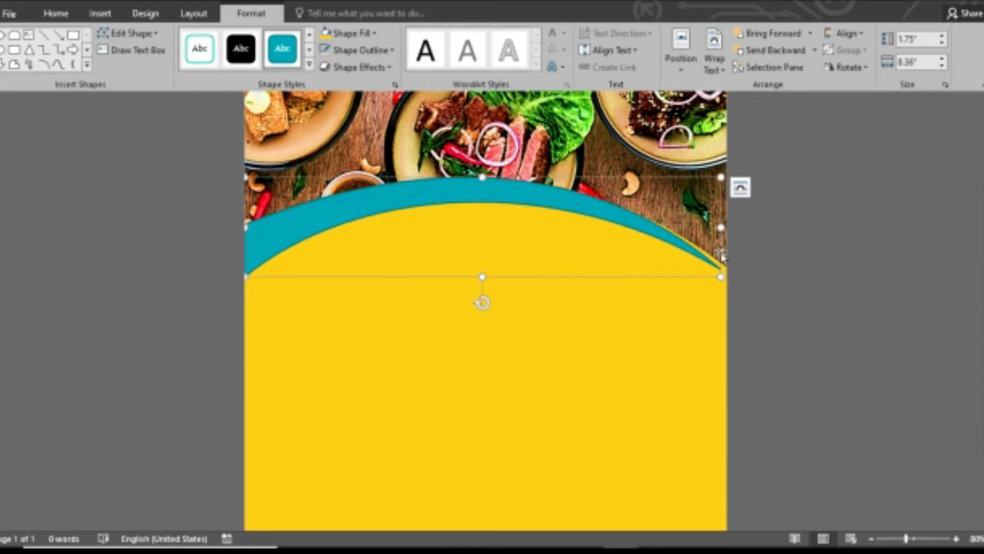
left_click_drag(721, 231, 724, 228)
left_click_drag(461, 195, 461, 227)
Raise the duplicate band's right end point so it sits offset from the original.
left_click(835, 301)
left_click(507, 254)
right_click(507, 255)
left_click(570, 357)
left_click_drag(724, 335, 725, 304)
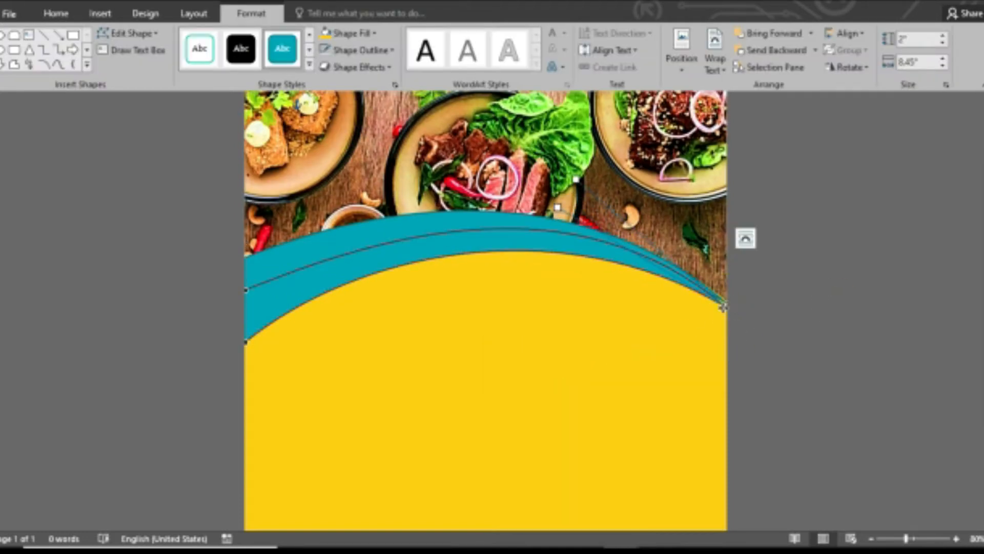
left_click(787, 341)
Give one band a solid black style and fill the other band red.
left_click(352, 249)
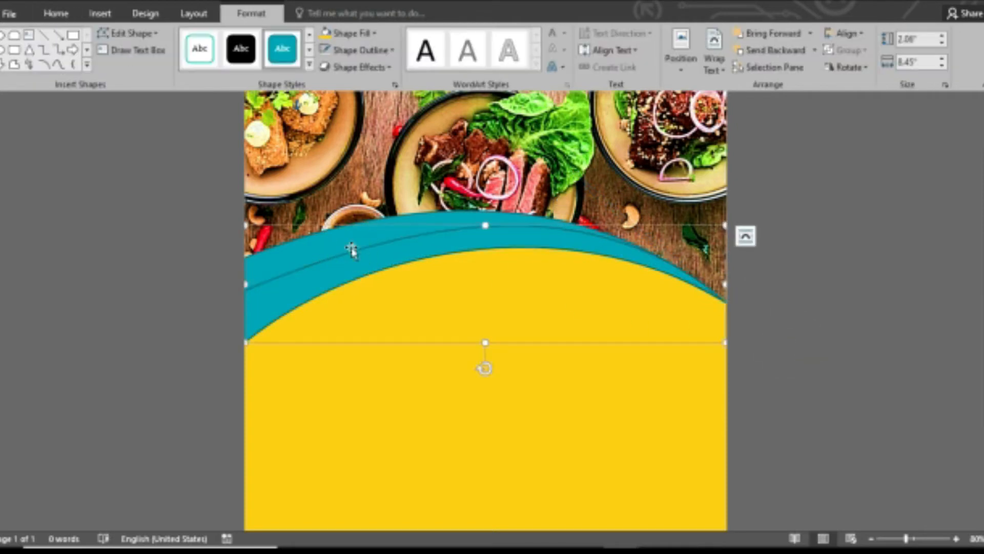
left_click(241, 51)
left_click(341, 243)
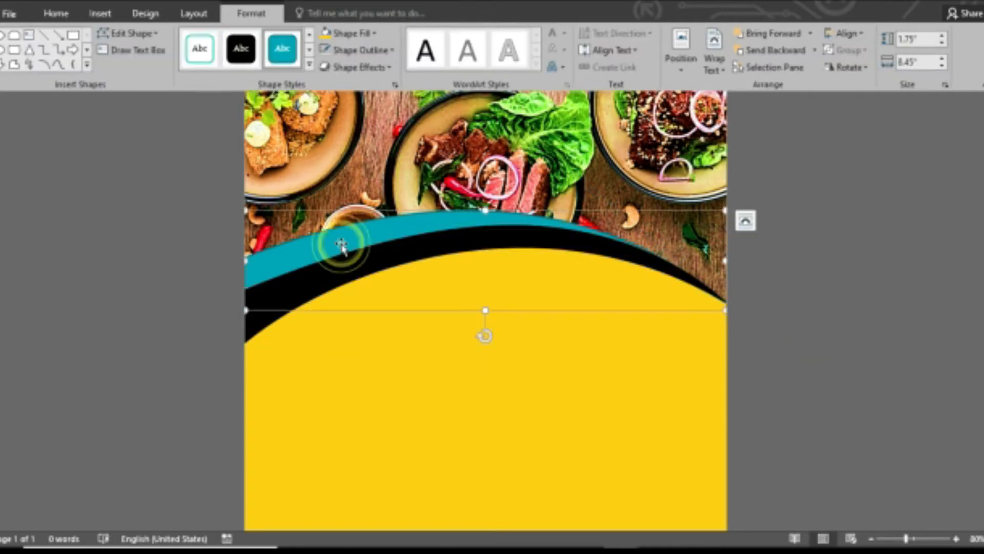
left_click(375, 34)
left_click(338, 148)
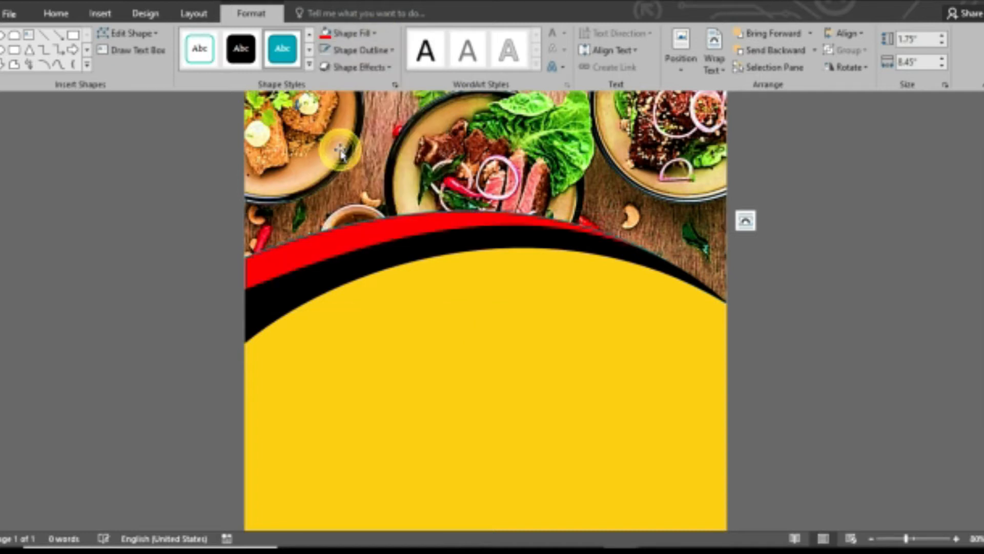
left_click(354, 49)
left_click(345, 180)
Outline the black band in white and review the finished bands.
left_click(328, 269)
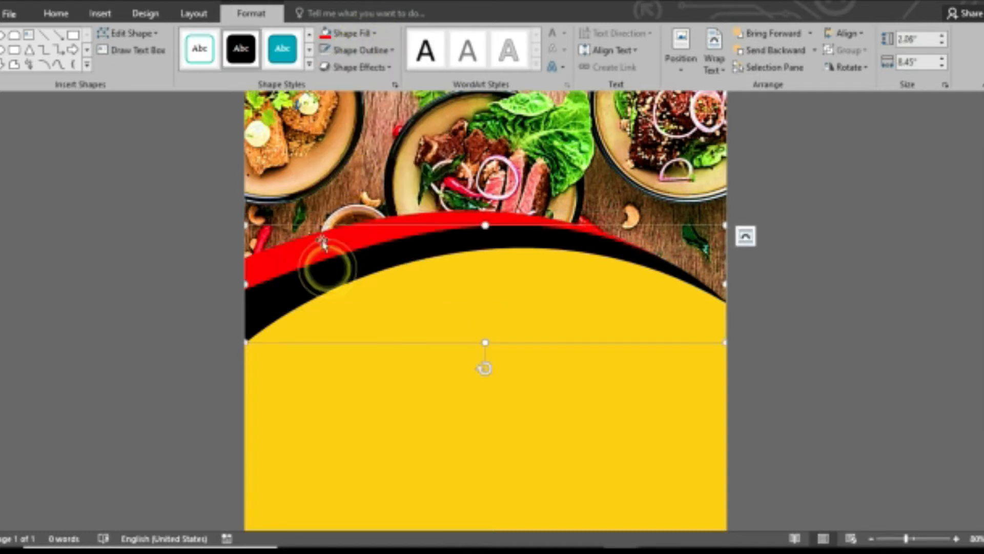
left_click(358, 49)
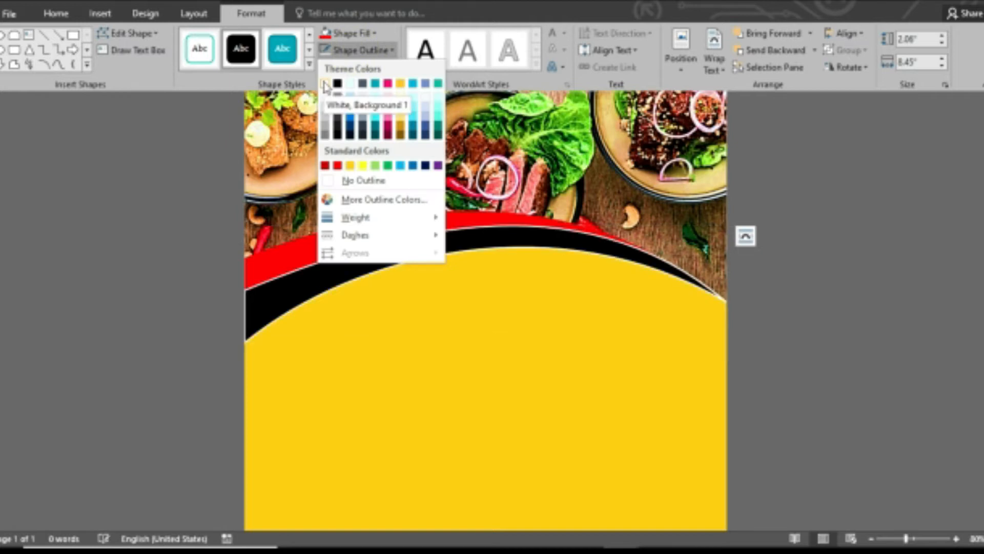
left_click(324, 84)
left_click(844, 354)
left_click(285, 296)
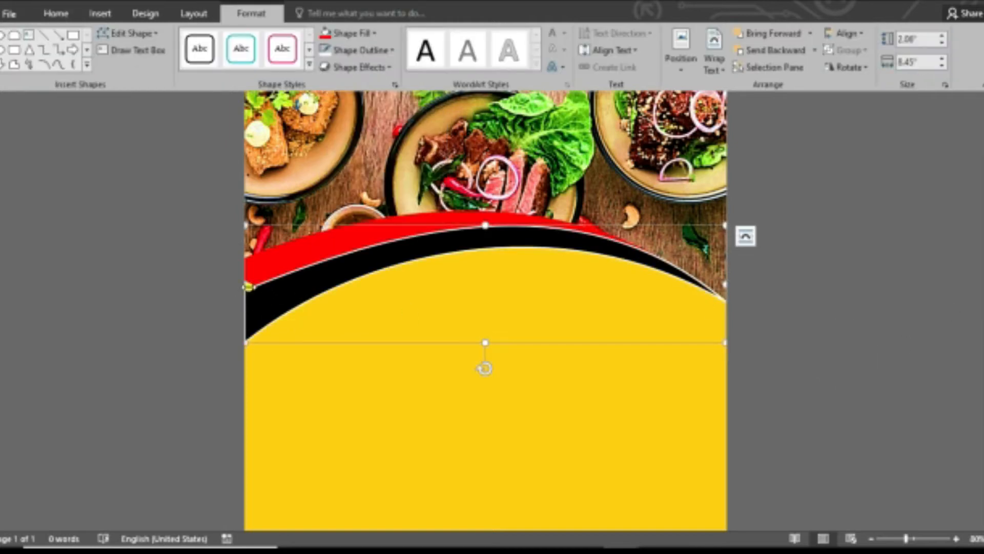
left_click(789, 386)
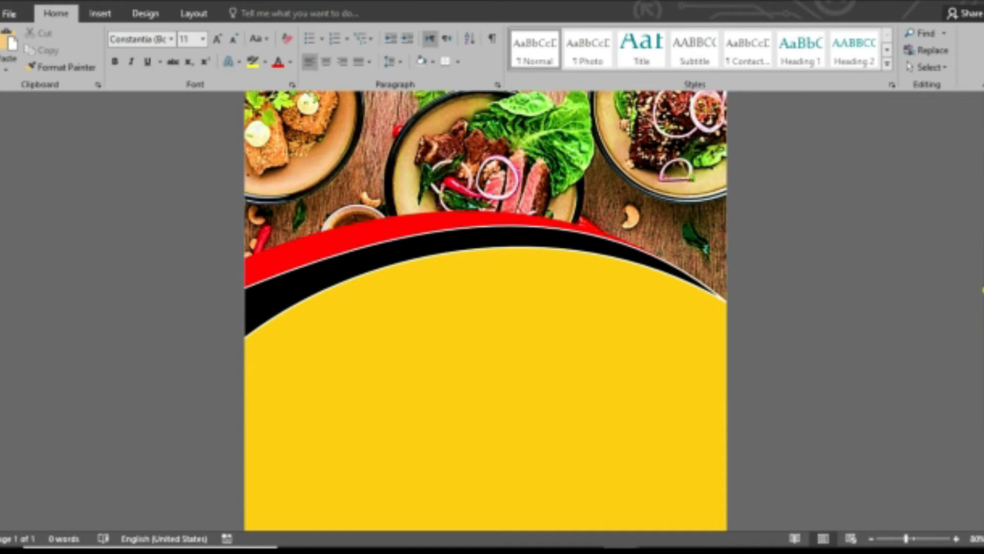
scroll(958, 241, "up", 2)
scroll(959, 241, "down", 5)
scroll(959, 241, "up", 3)
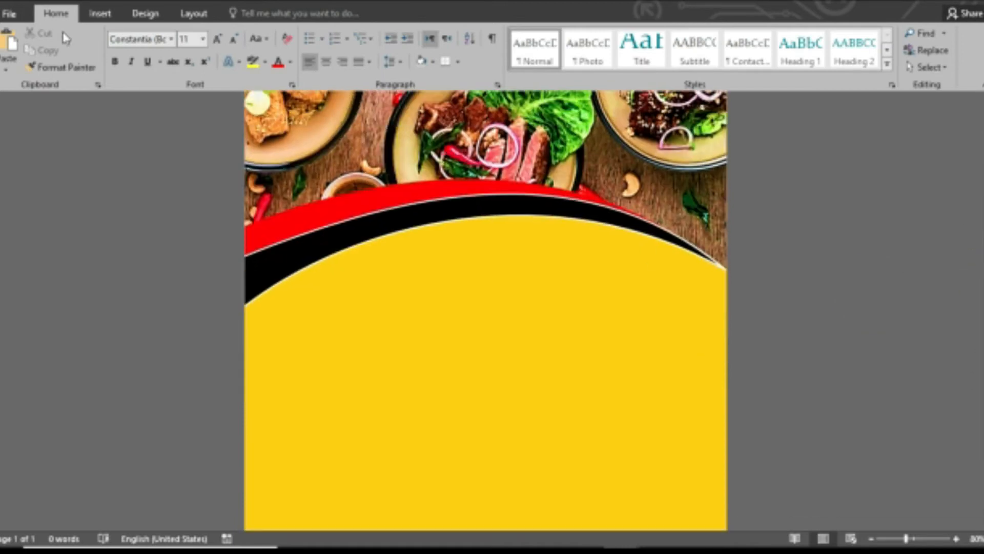
left_click(100, 14)
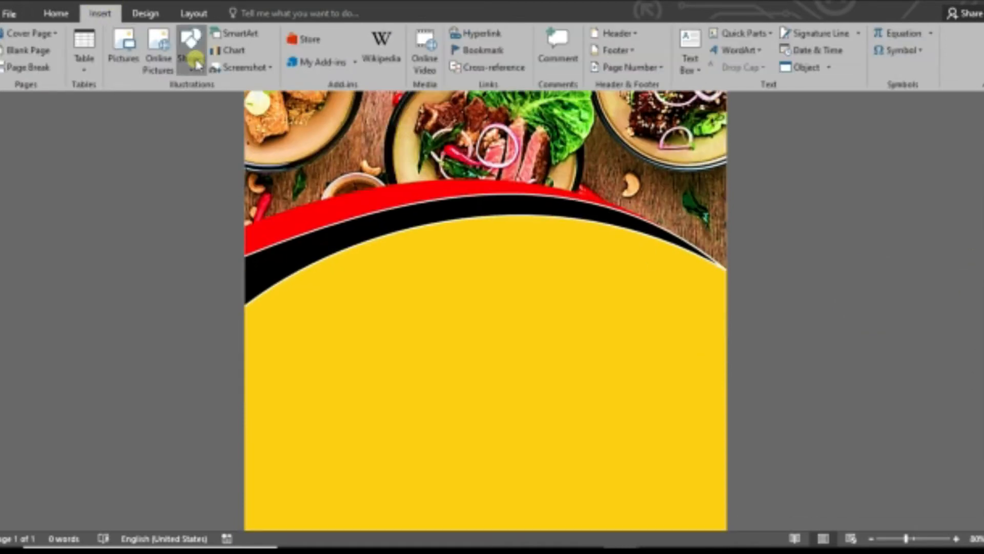
Draw a circle on the yellow area near the black band.
left_click(194, 58)
left_click(273, 101)
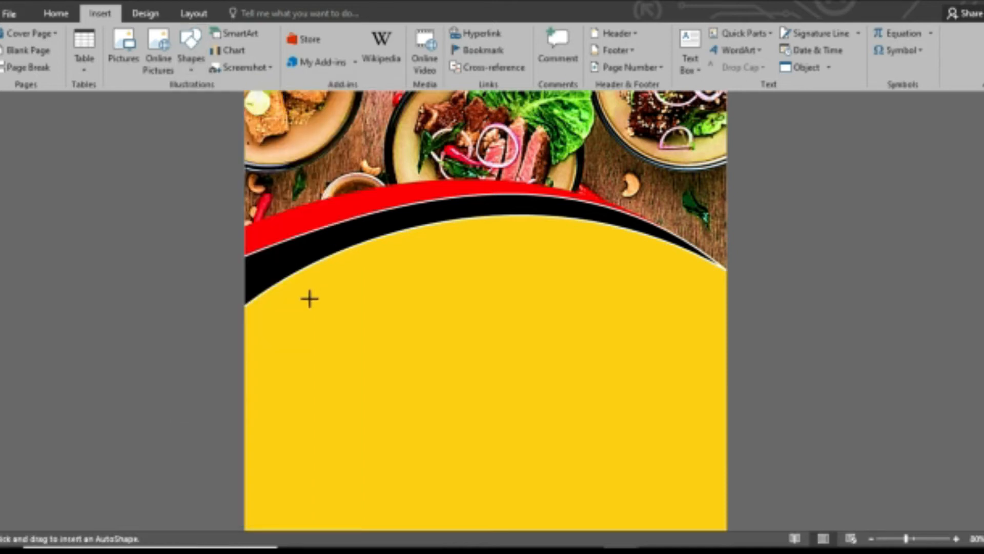
left_click_drag(305, 294, 439, 443)
mouse_move(398, 390)
left_mouse_down()
mouse_move(356, 326)
mouse_move(362, 332)
left_mouse_up()
Give the circle a white 4½ pt outline and a red fill.
left_click(361, 50)
left_click(326, 82)
left_click(361, 50)
mouse_move(352, 215)
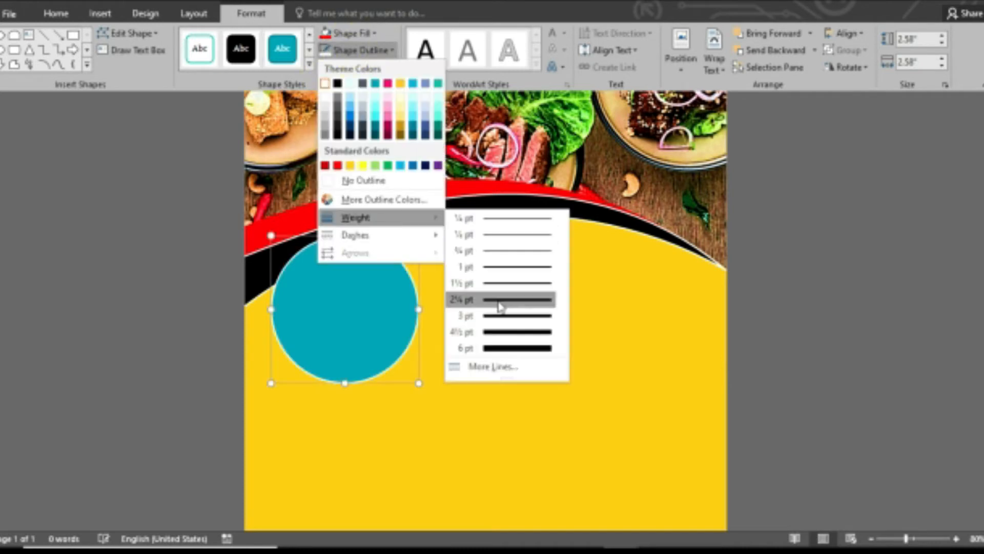
left_click(502, 333)
left_click_drag(326, 313, 331, 315)
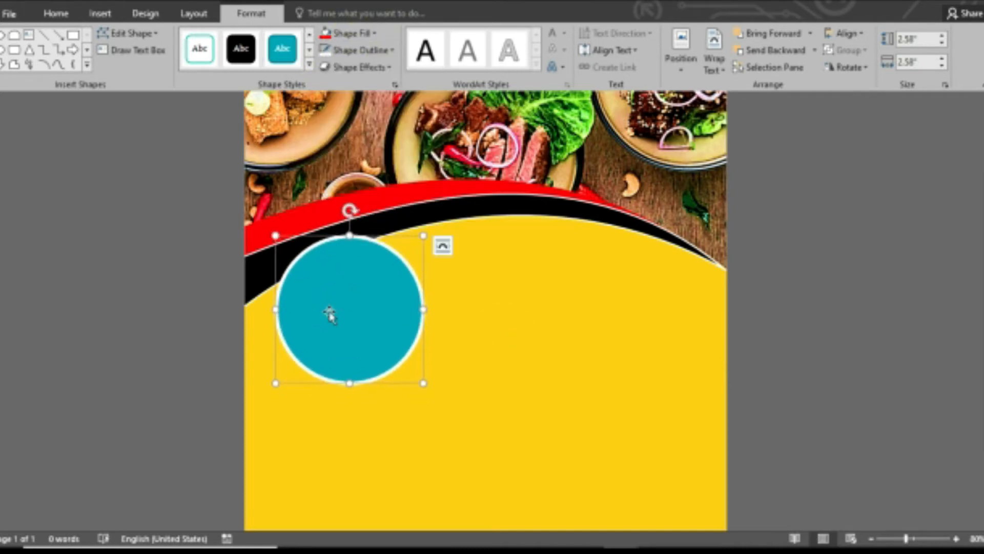
left_click(370, 41)
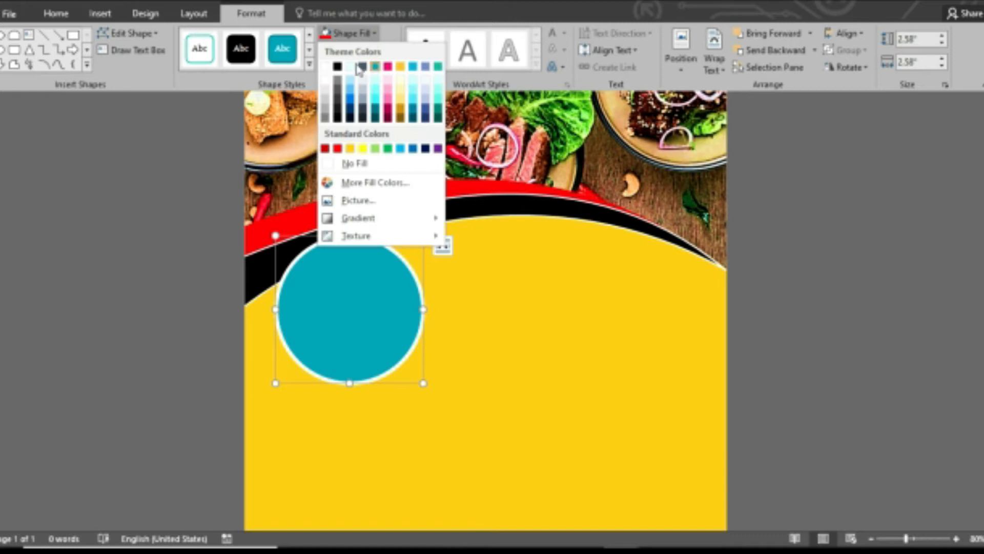
left_click(339, 151)
Copy the red circle, resize the copy to about 2.19 inches, and centre it inside.
left_click_drag(359, 342, 383, 356)
left_click_drag(450, 400, 402, 352)
left_click_drag(347, 310, 343, 324)
left_click_drag(395, 264, 408, 237)
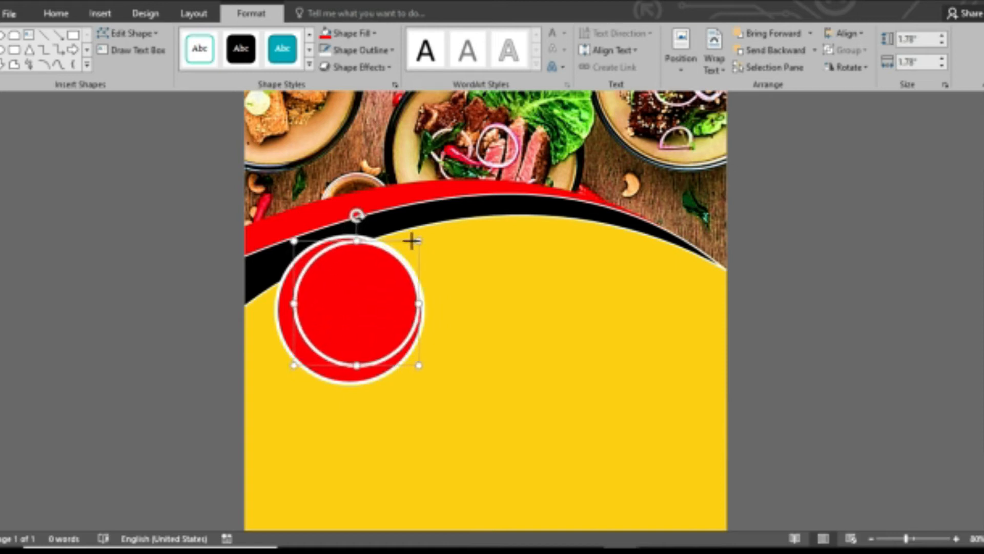
left_click_drag(341, 279, 340, 281)
key("Left")
key("Left")
key("Up")
key("Up")
key("Left")
key("Left")
key("Down")
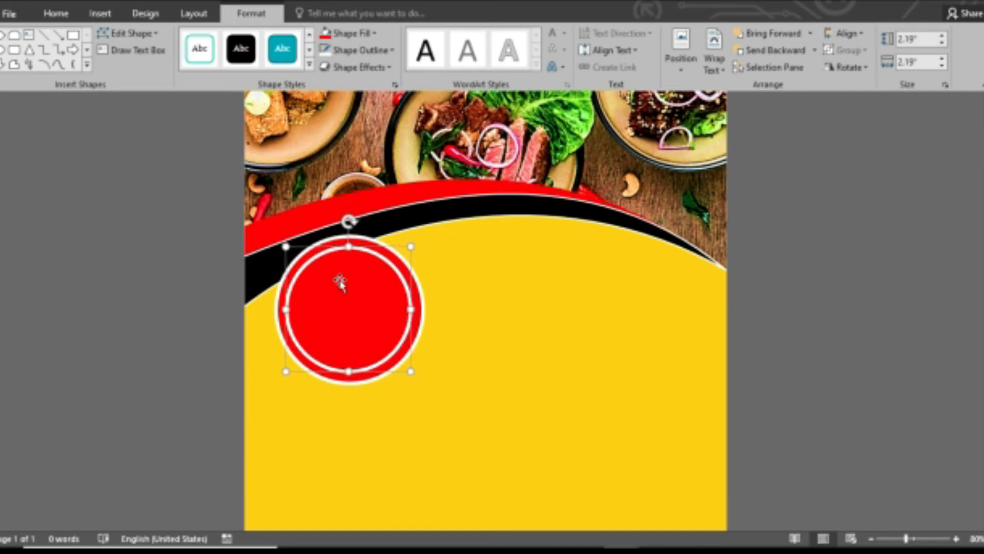
key("Right")
Fill the inner circle yellow with a black Square Dot dashed outline.
left_click(343, 37)
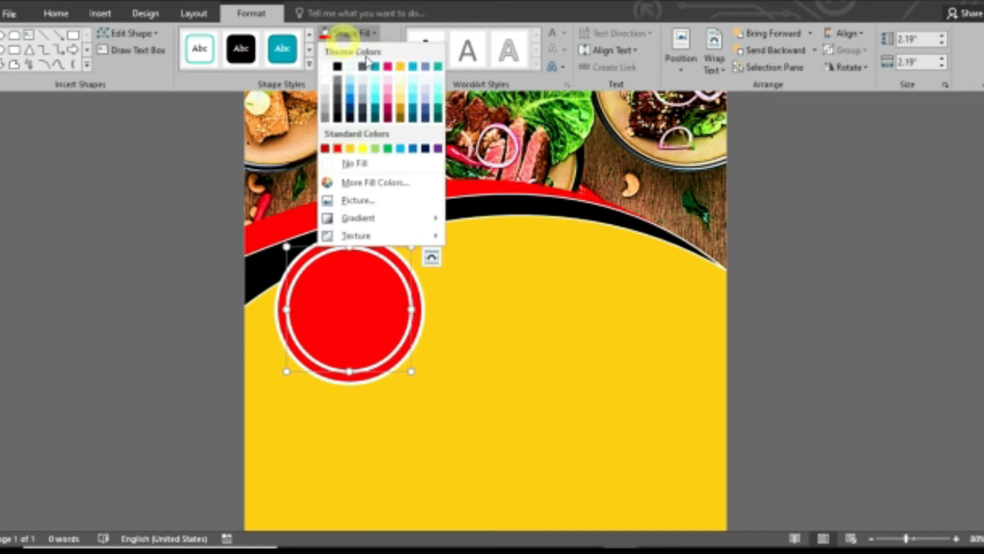
left_click(362, 149)
left_click(361, 50)
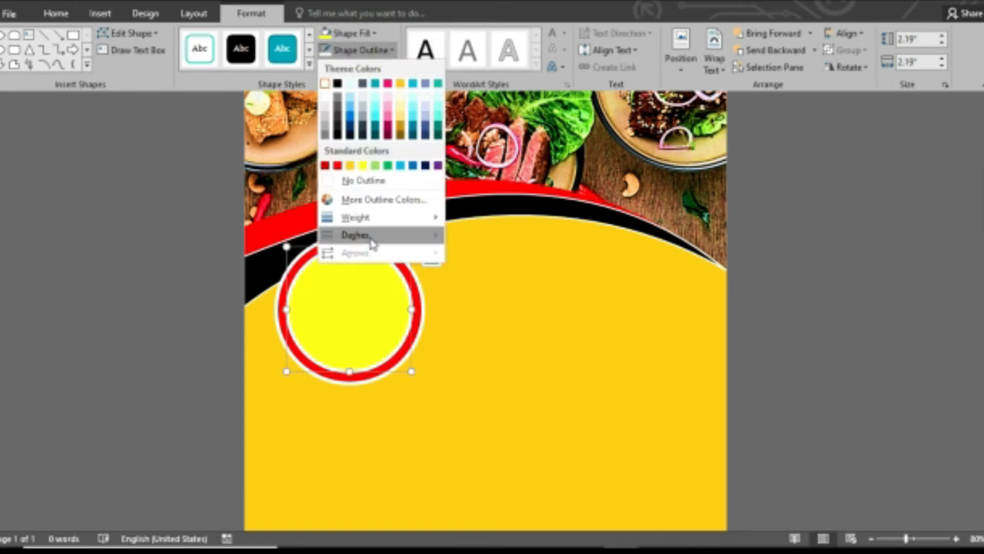
mouse_move(371, 236)
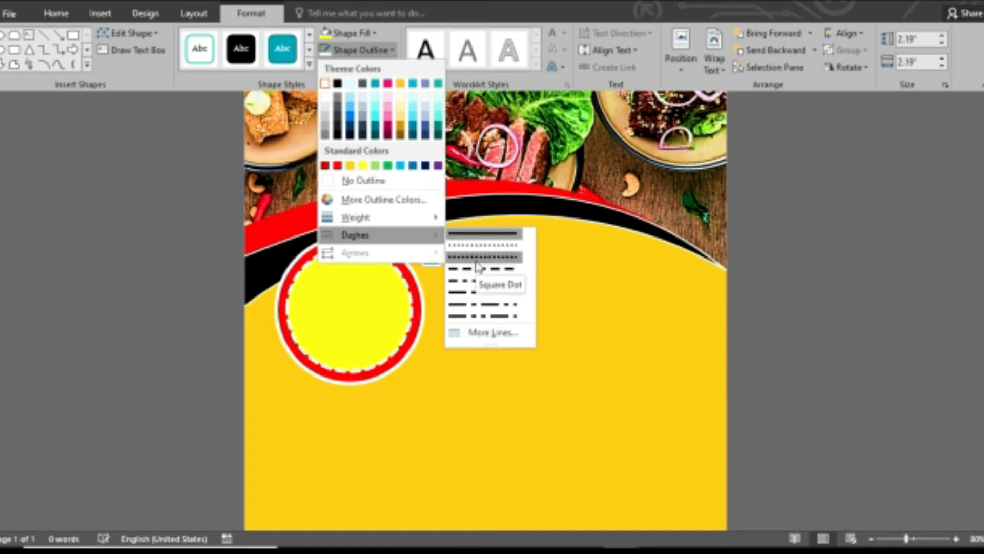
left_click(477, 259)
left_click(362, 49)
left_click(337, 84)
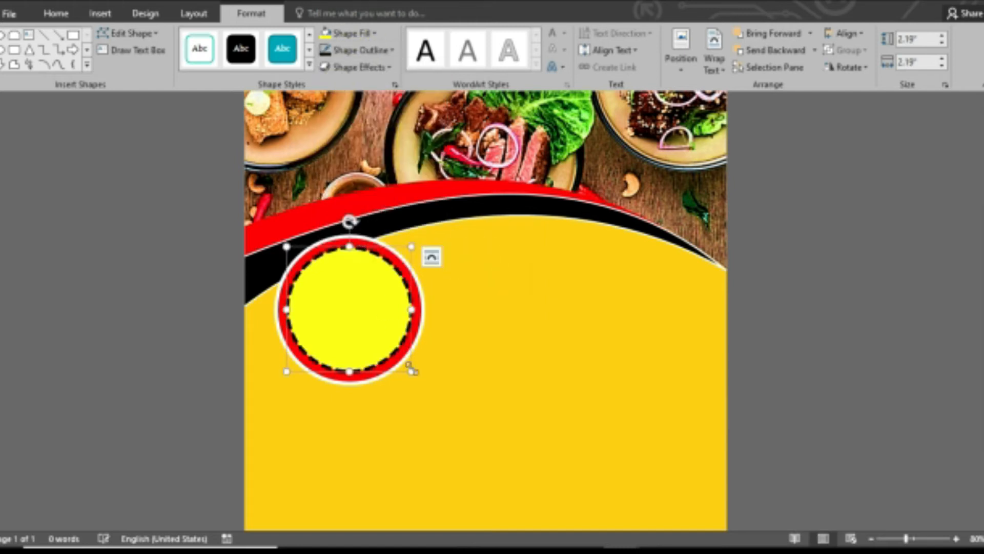
Shrink the yellow circle slightly and Align Center it with the red circle.
left_click_drag(411, 369, 400, 351)
left_click_drag(348, 314, 354, 319)
left_click(371, 246, "shift")
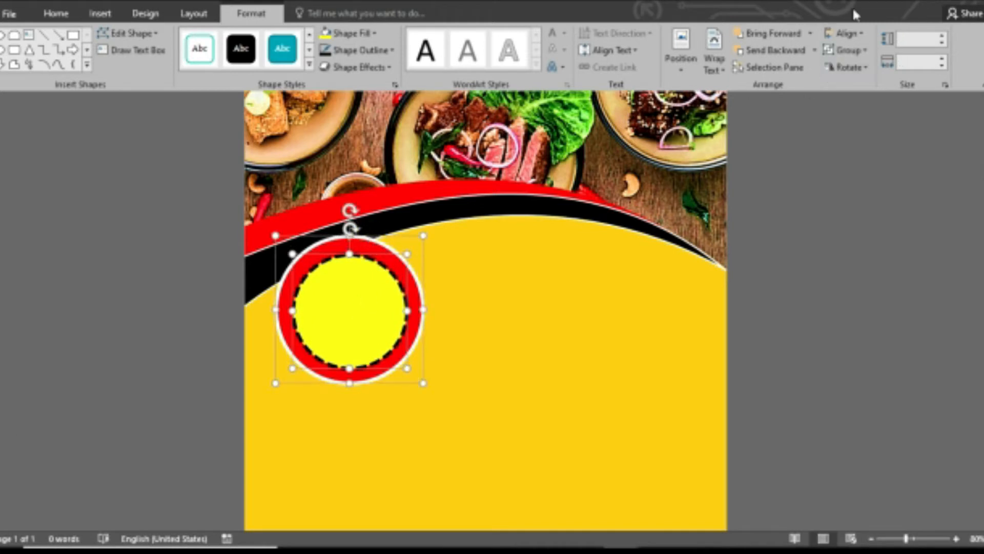
left_click(849, 33)
left_click(864, 69)
left_click(738, 293)
left_click(787, 291)
Insert a WordArt box on the yellow area and type FOOD with spaced-out letters.
left_click(100, 13)
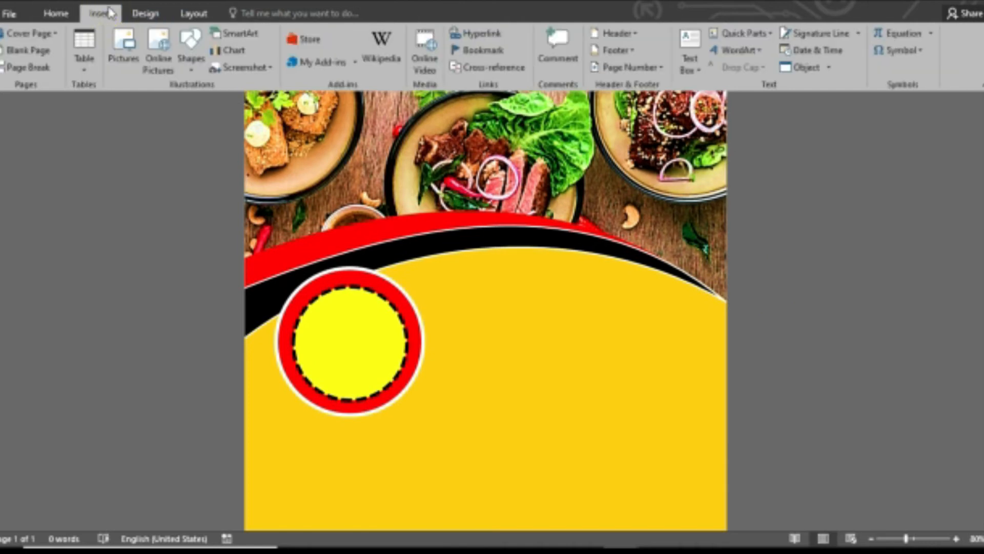
left_click(738, 50)
left_click(729, 82)
left_click_drag(505, 98, 630, 282)
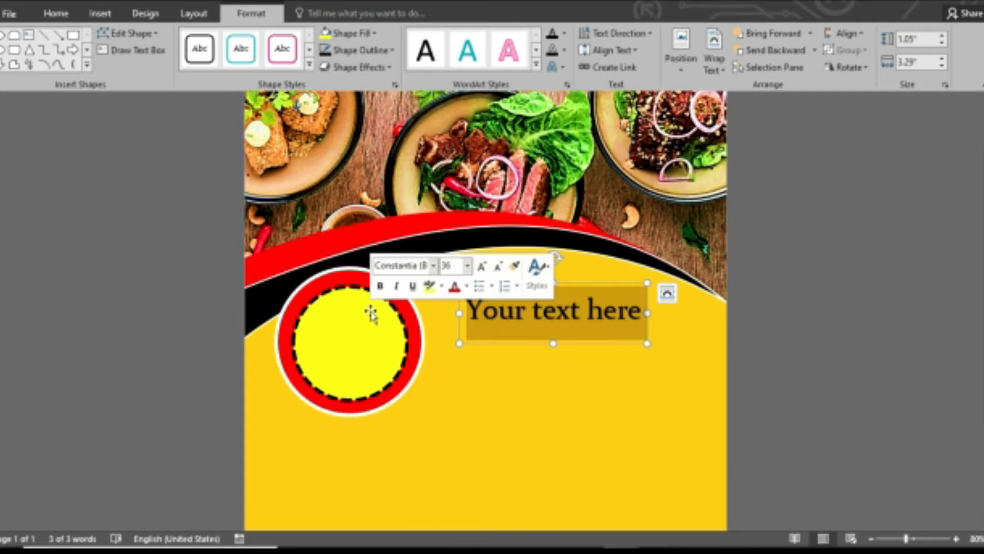
type("FOOS")
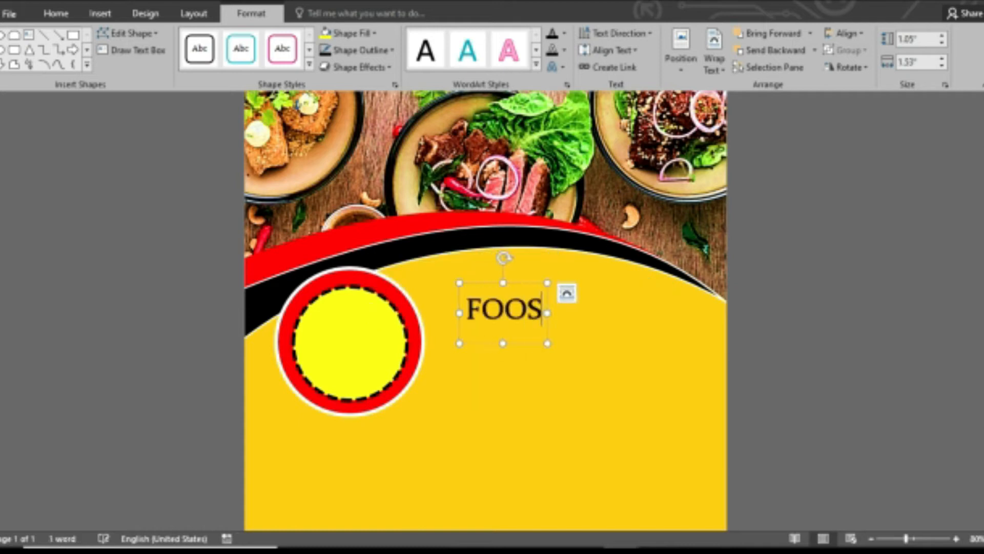
key("BackSpace")
type("D")
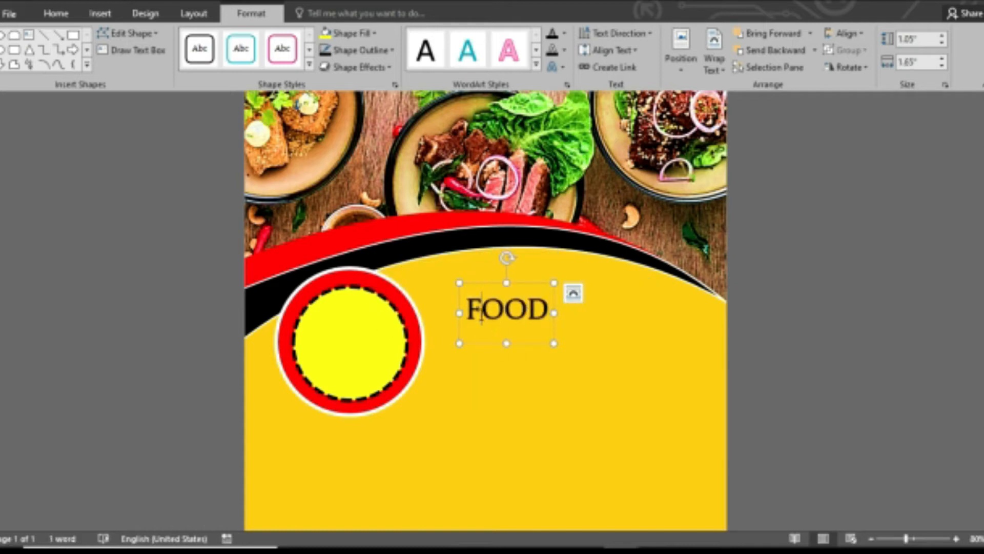
key("Right")
key("Right")
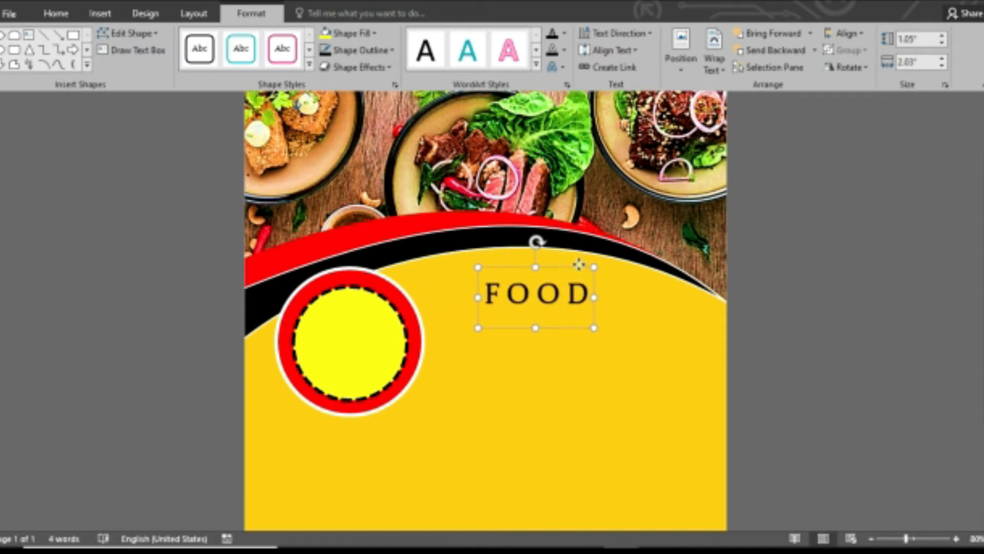
Set FOOD in Arial Black size 80 and move it right of the badge.
left_click(60, 14)
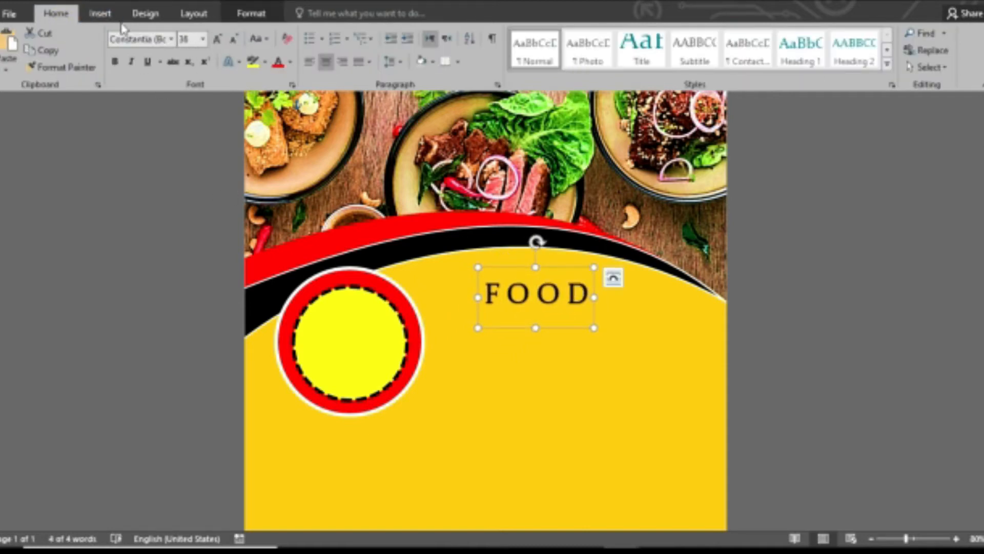
left_click(173, 40)
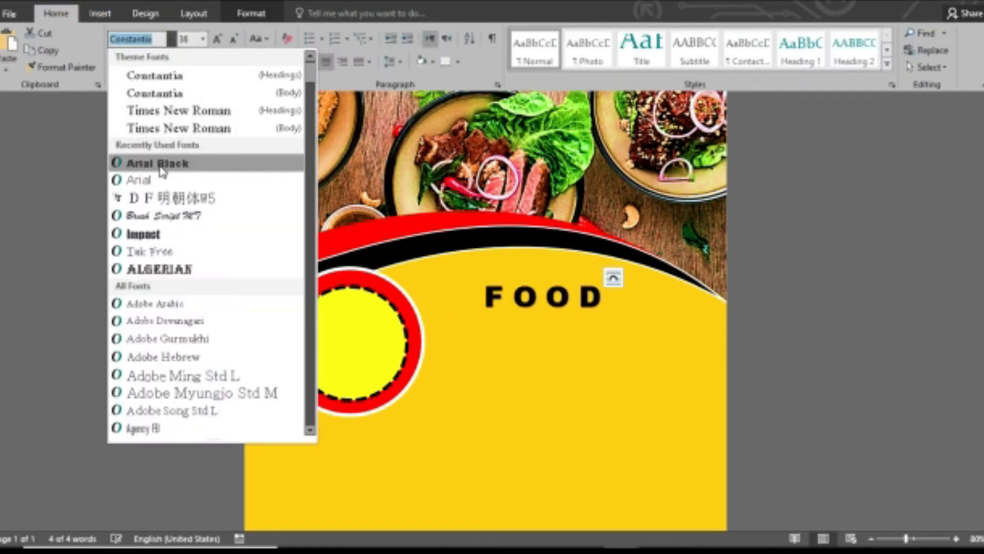
left_click(155, 164)
left_click(218, 48)
left_click(218, 48)
left_click(217, 48)
left_click_drag(622, 265, 569, 255)
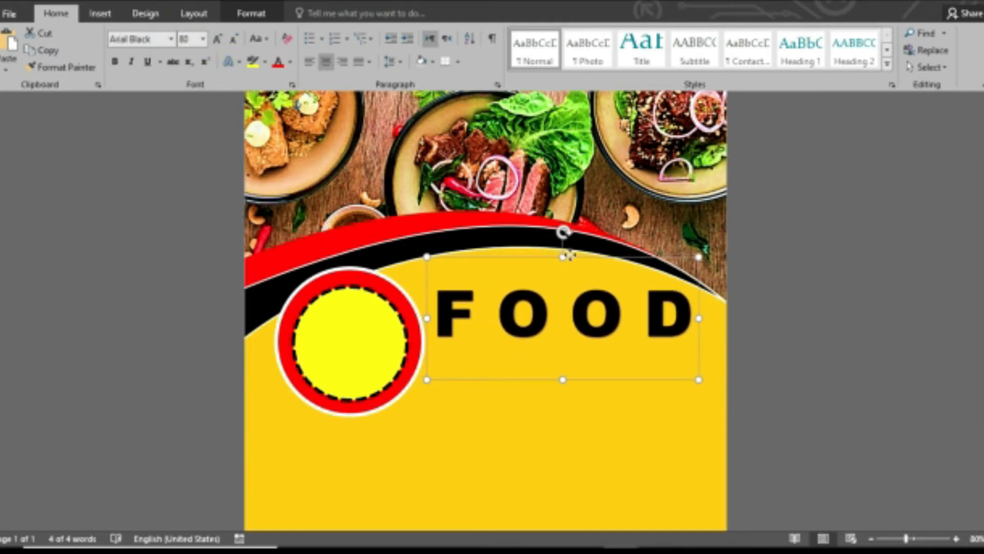
Make the FOOD lettering white.
left_click(264, 18)
left_click(564, 33)
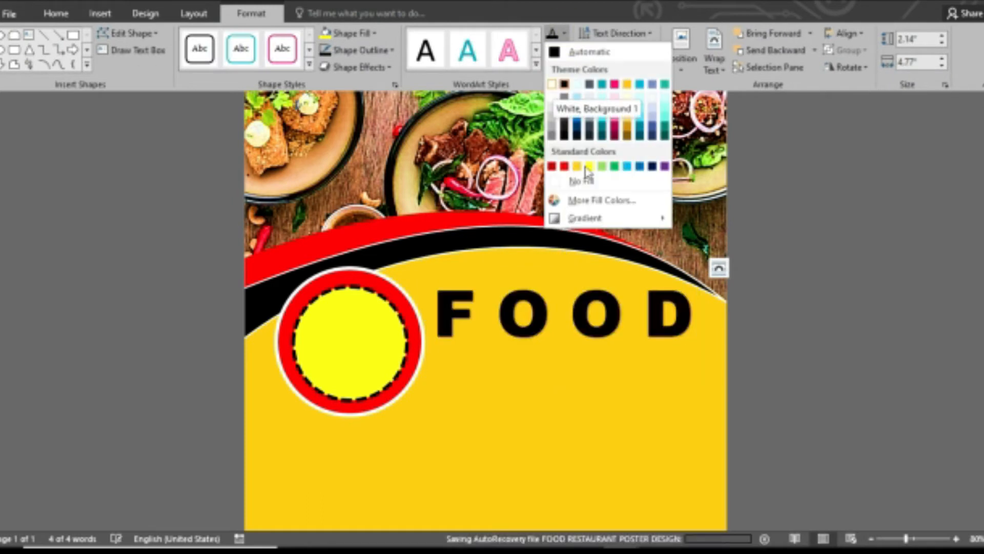
left_click(552, 84)
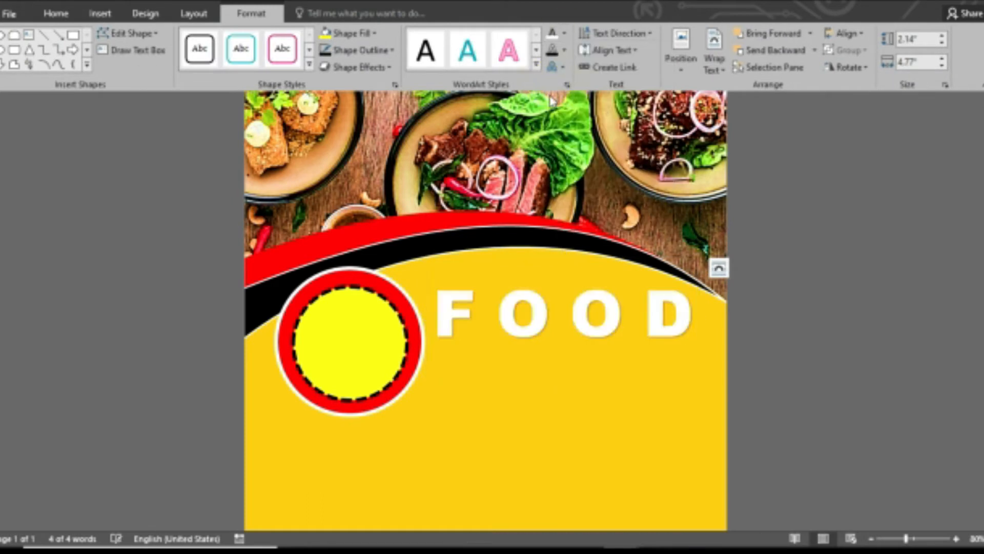
left_click(810, 381)
left_click(99, 14)
left_click(738, 50)
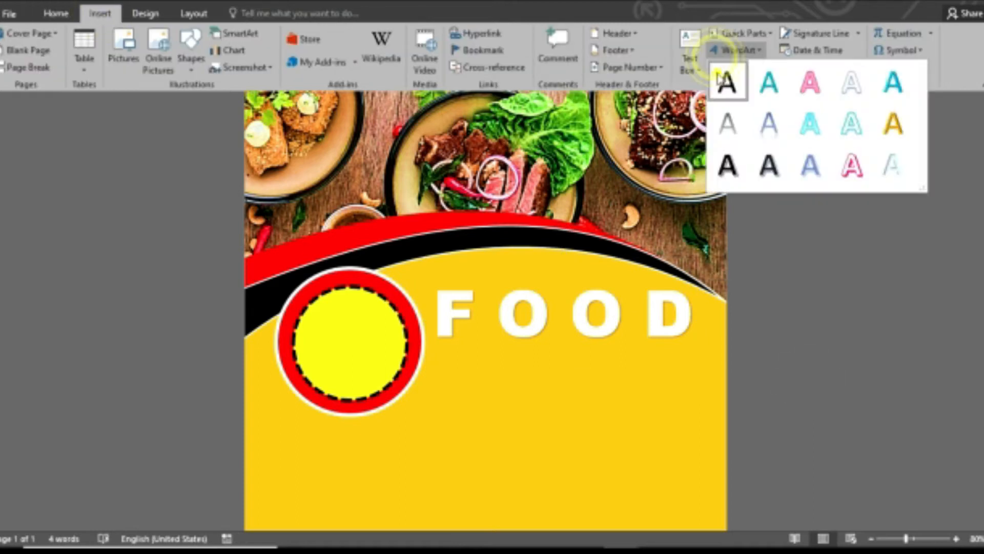
Add a text box just below FOOD containing the word RESTAURANT.
left_click(727, 81)
mouse_move(459, 149)
left_mouse_down()
mouse_move(593, 393)
mouse_move(436, 371)
left_mouse_up()
type("R")
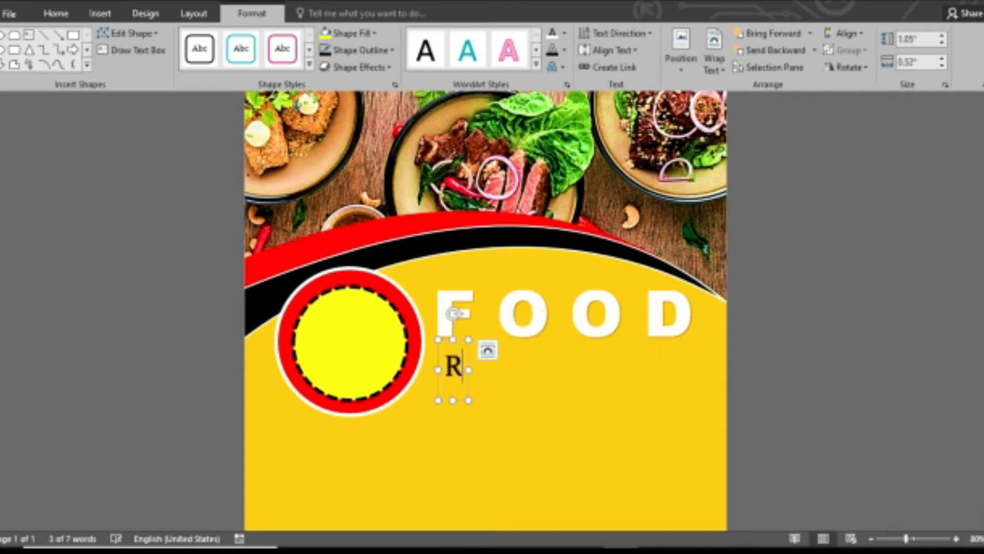
type("ESTAURANT")
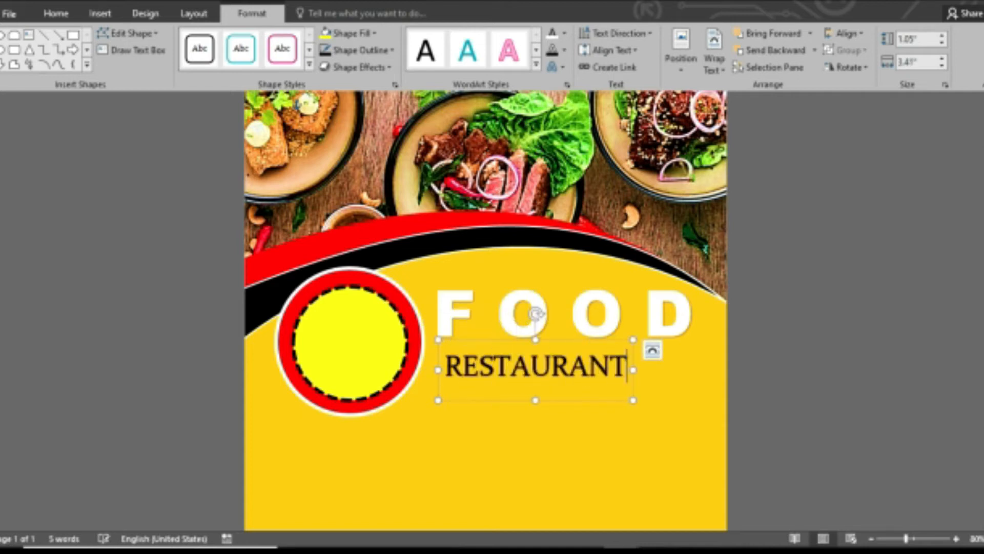
Set RESTAURANT in Impact with spaced-out letters at size 48, placed directly under FOOD.
left_click(55, 13)
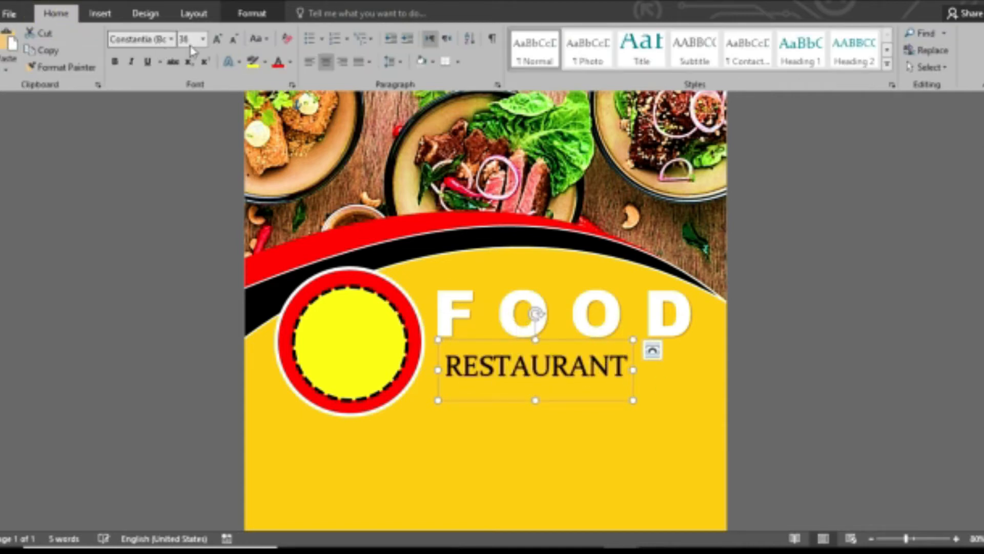
left_click(170, 41)
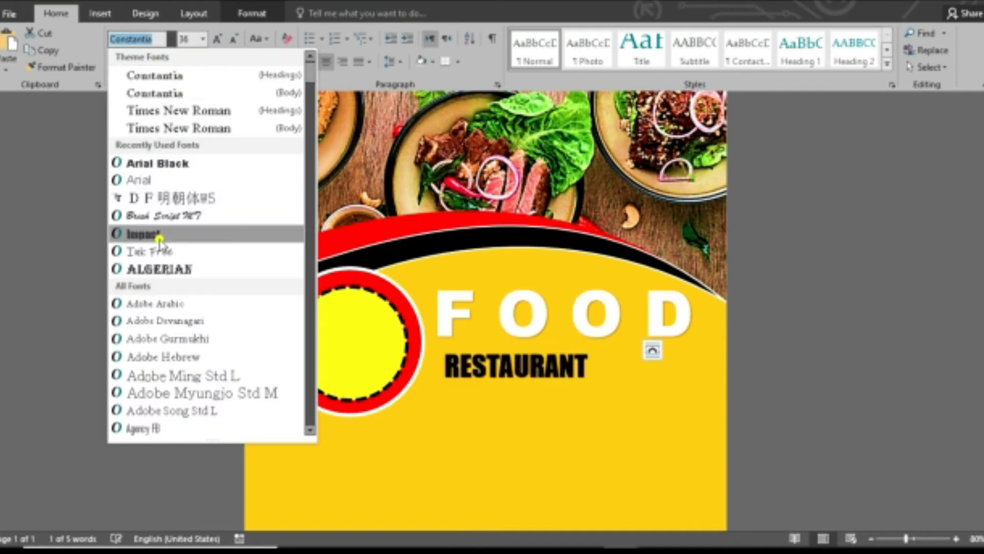
left_click(154, 232)
key("space")
key("Right")
key("space")
key("Right")
key("space")
key("Right")
key("space")
key("Right")
key("space")
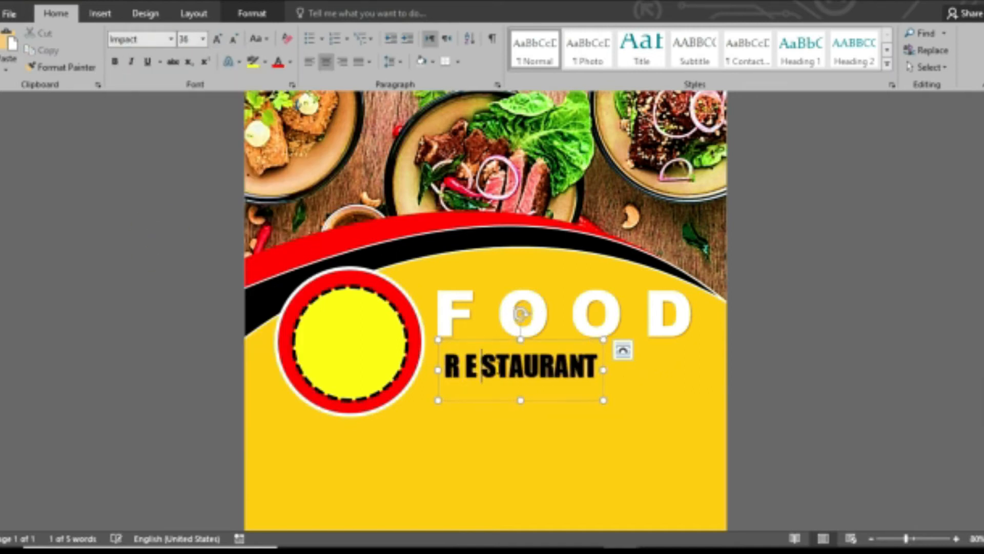
key("Right")
key("space")
key("Right")
key("space")
key("Right")
key("space")
key("Right")
key("space")
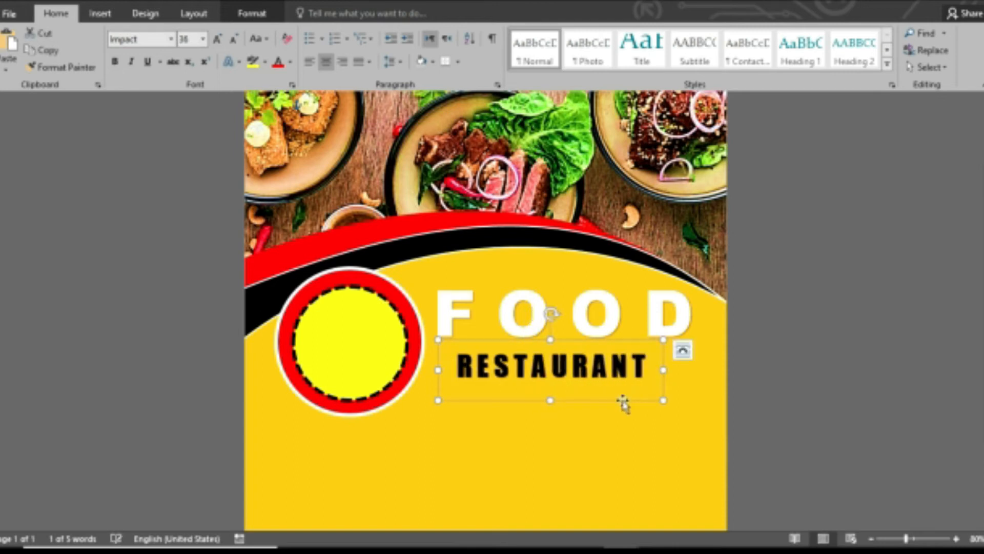
left_click_drag(622, 402, 604, 398)
left_click(218, 42)
left_click(218, 42)
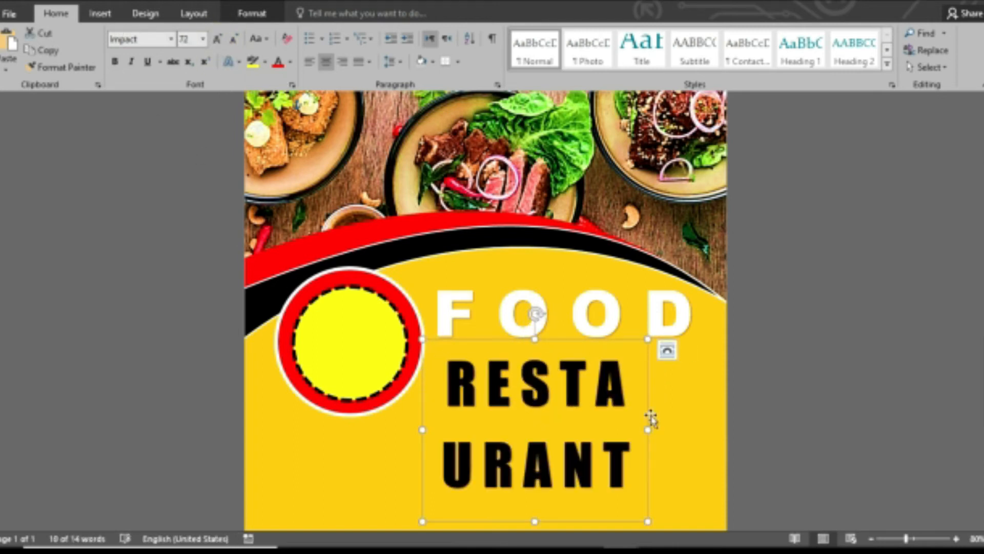
left_click(235, 40)
left_click_drag(589, 314, 567, 326)
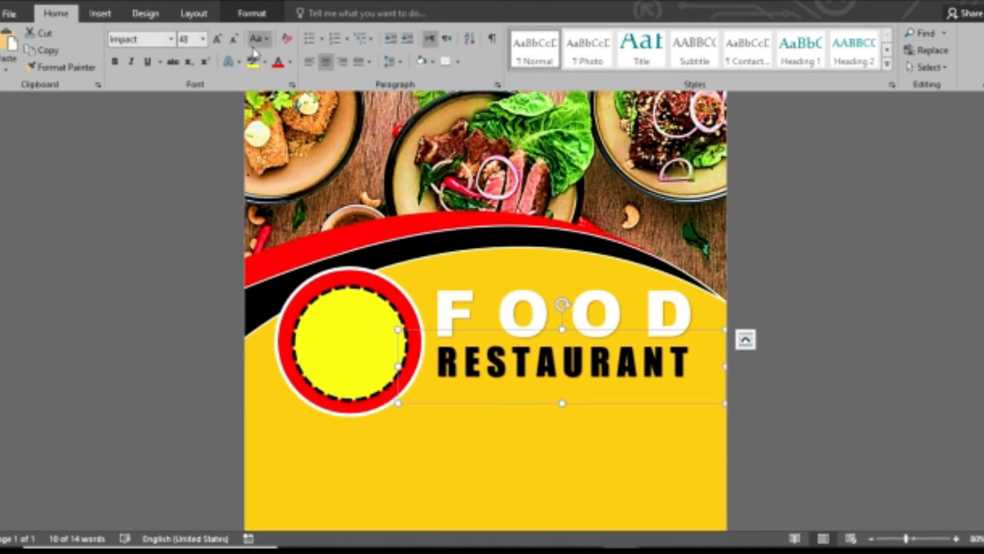
Switch RESTAURANT to Arial Black size 28, widen its box and centre it under FOOD.
left_click(171, 39)
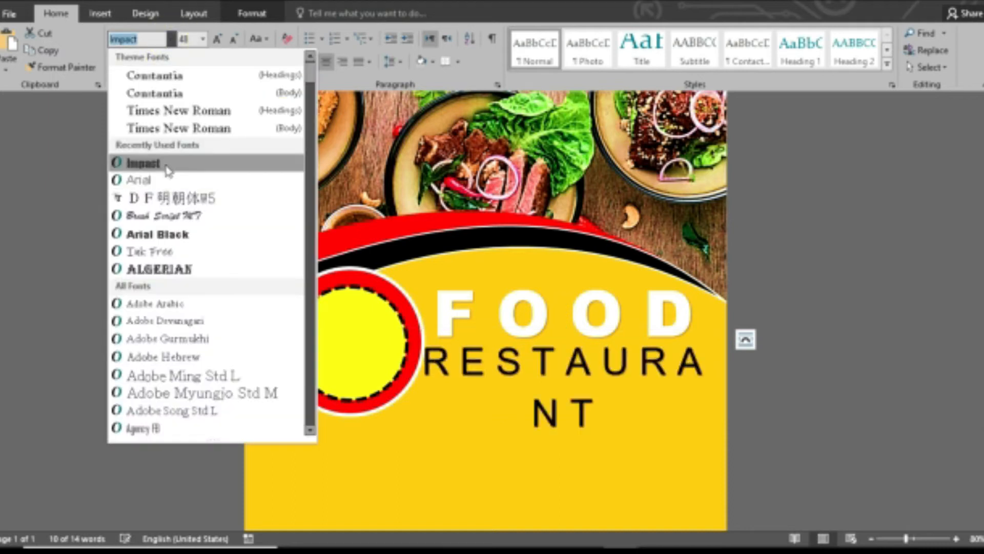
left_click(224, 234)
left_click(233, 39)
left_click(233, 39)
left_click_drag(428, 332, 421, 330)
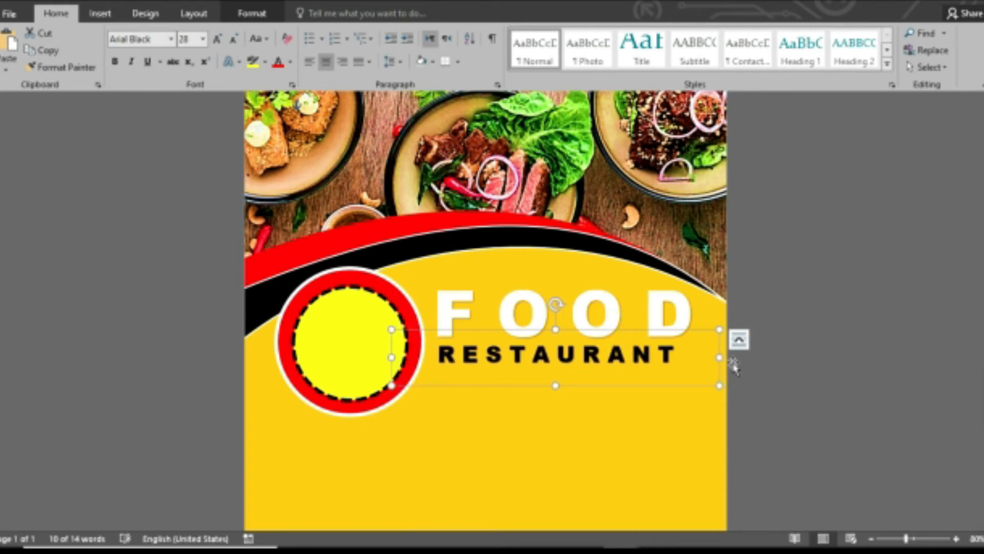
left_click_drag(718, 360, 735, 359)
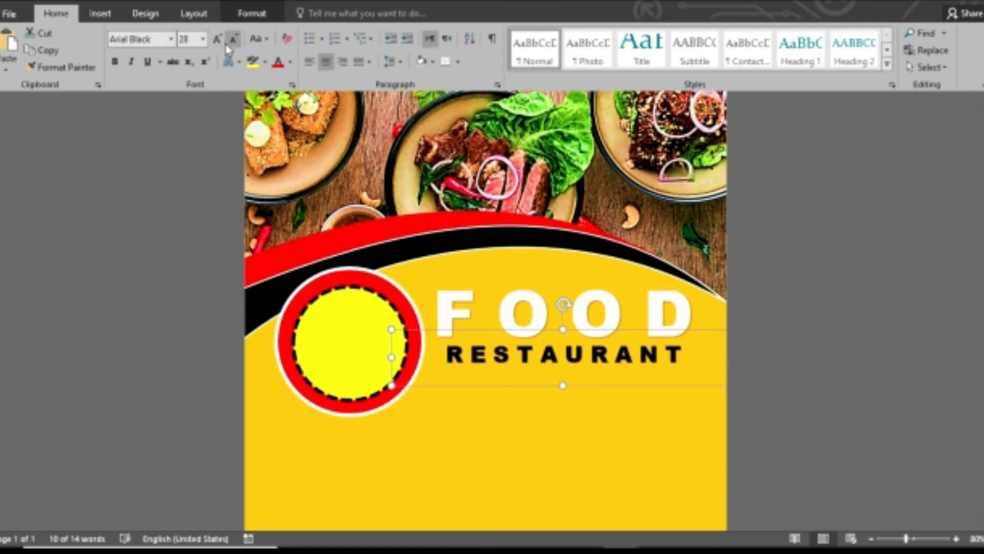
left_click(218, 40)
left_click_drag(478, 331, 486, 329)
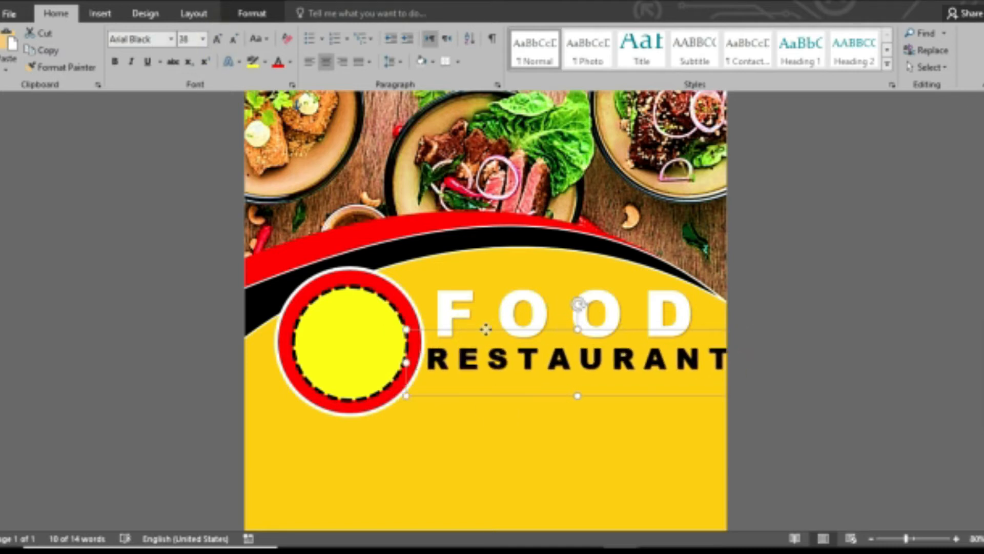
left_click(234, 38)
left_click_drag(587, 331, 565, 329)
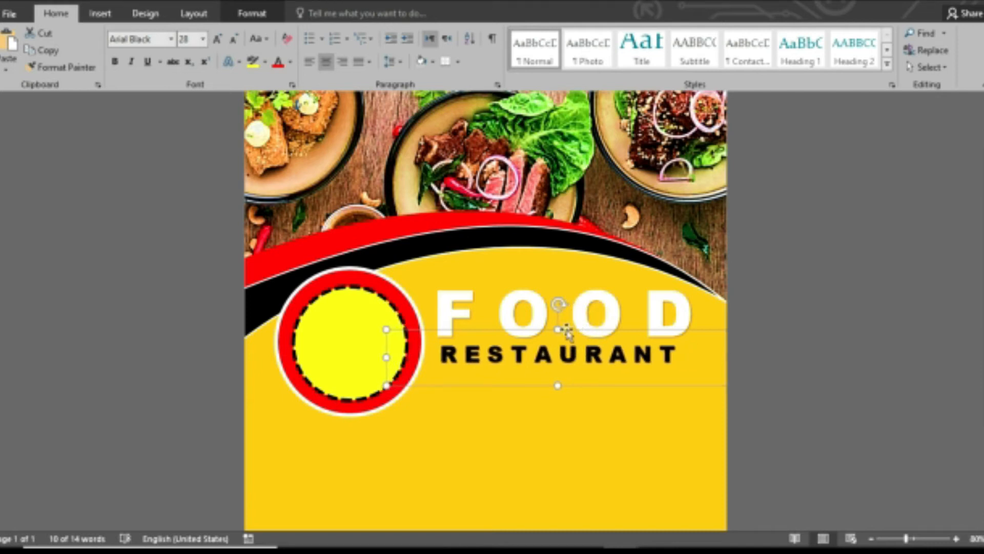
left_click(766, 466)
left_click(119, 14)
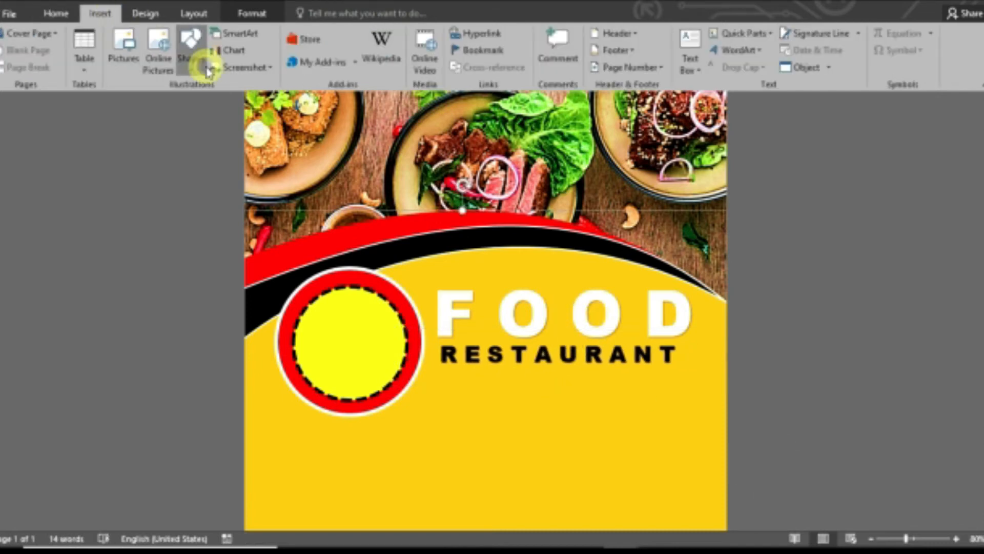
Draw a fully rounded pill-shaped rectangle below RESTAURANT.
left_click(199, 59)
left_click(287, 101)
left_click_drag(476, 377, 659, 414)
left_click_drag(484, 383, 492, 383)
left_click_drag(613, 398, 608, 398)
Give the pill a white fill, red outline and reddish glow.
left_click(363, 36)
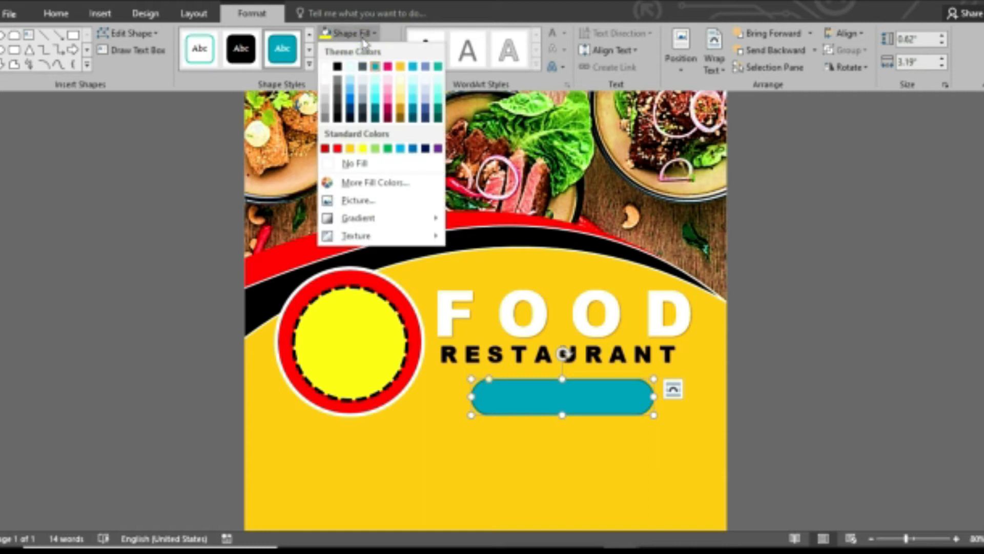
left_click(325, 66)
left_click(359, 49)
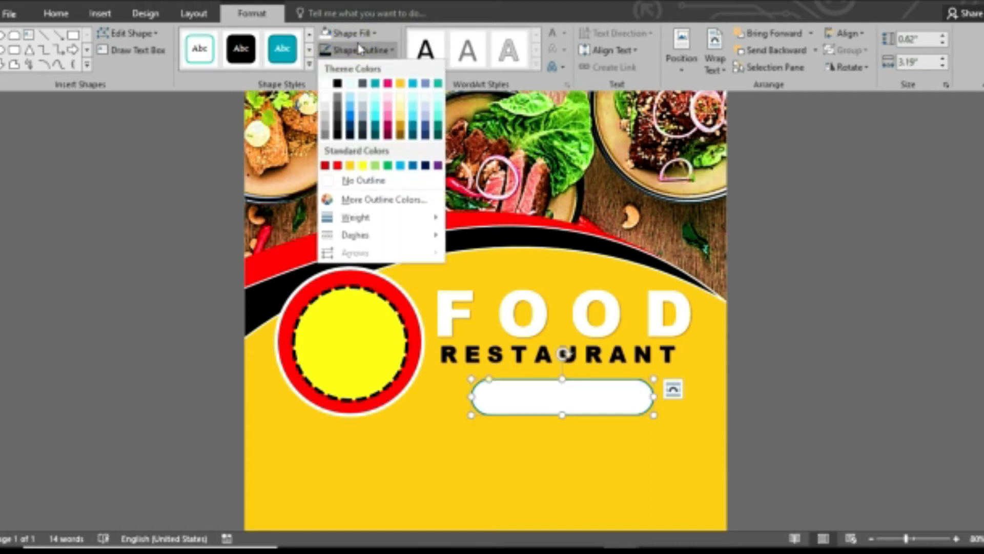
left_click(338, 165)
left_click(366, 67)
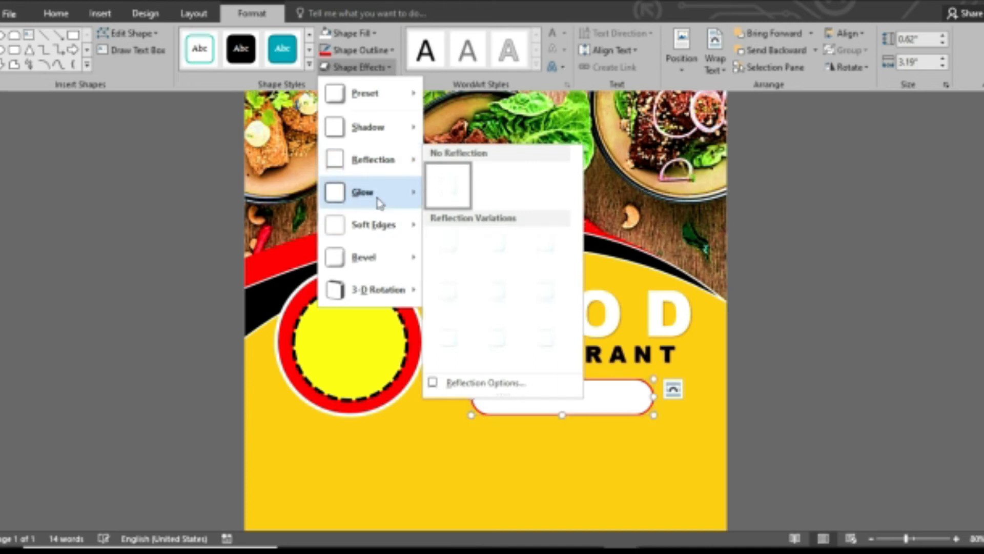
left_click(486, 395)
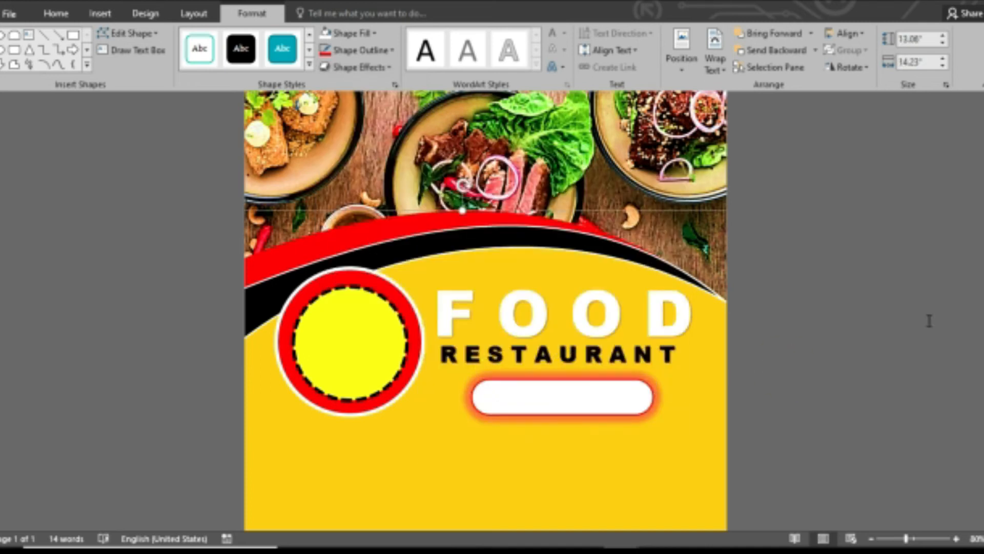
scroll(485, 305, "down", 3)
left_click(826, 485)
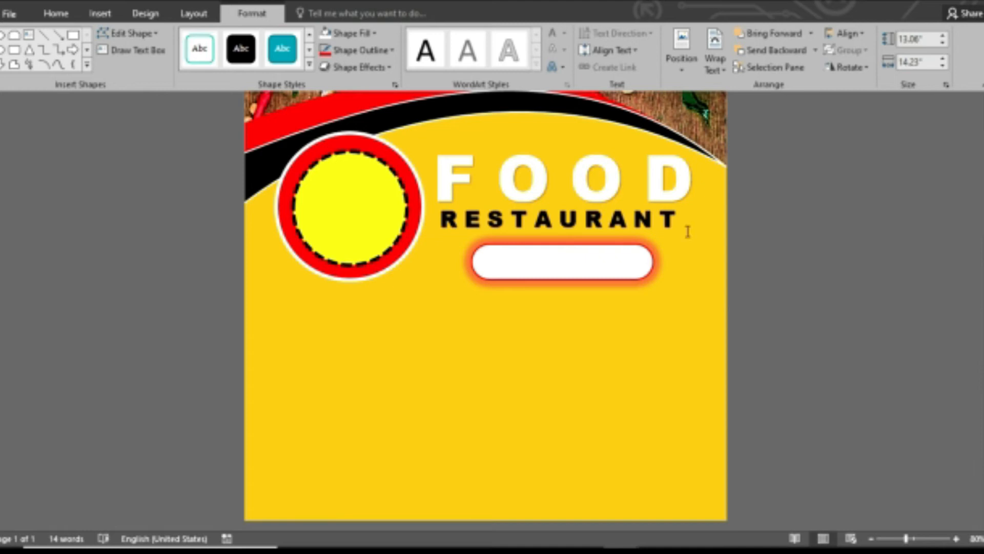
Draw a rectangle across the bottom of the page.
left_click(99, 13)
left_click(191, 51)
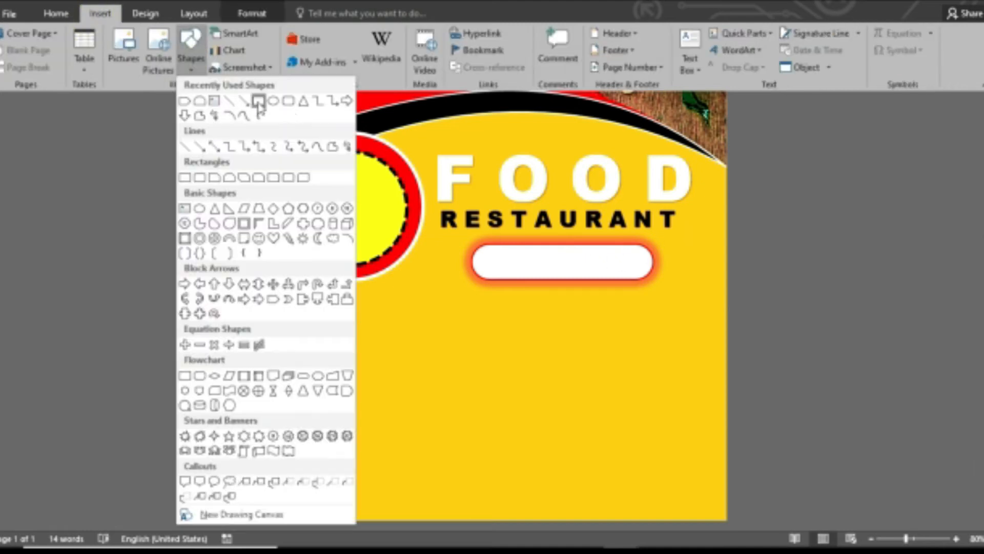
left_click(259, 101)
left_click_drag(245, 444, 727, 519)
Edit the rectangle's points to curve its top edge into a wave reaching the left edge.
right_click(589, 469)
left_click(623, 290)
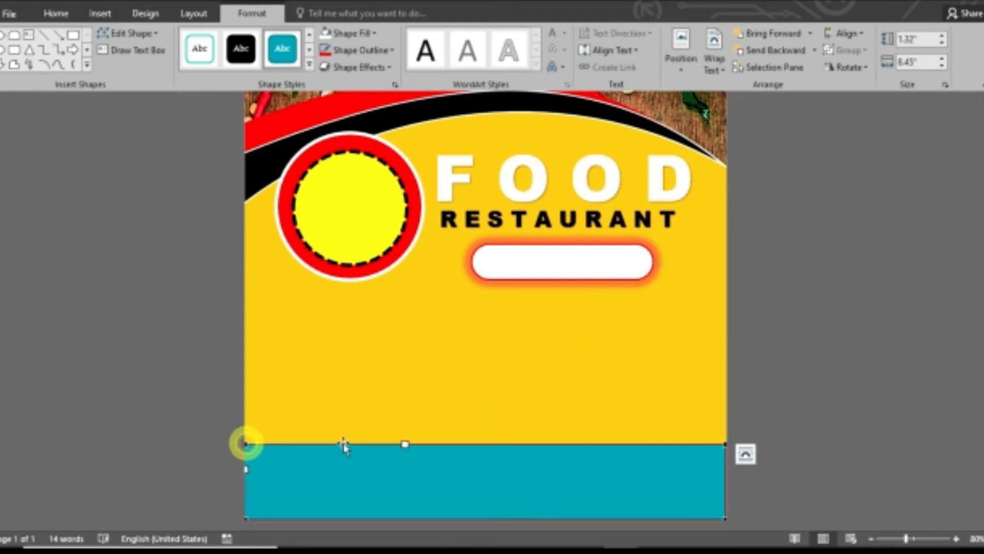
left_click_drag(405, 445, 428, 339)
left_click(723, 443)
left_click_drag(538, 492, 501, 466)
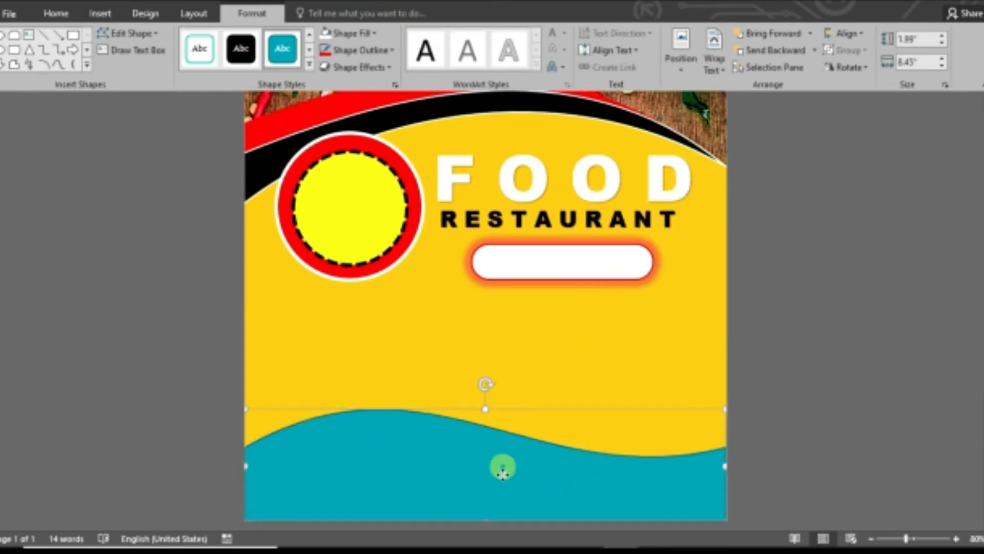
left_click(501, 488)
left_click_drag(248, 486, 235, 492)
Apply the black shape style to the wave.
left_click(345, 477)
left_click(238, 68)
scroll(841, 391, "up", 3)
scroll(841, 391, "down", 2)
left_click(791, 378)
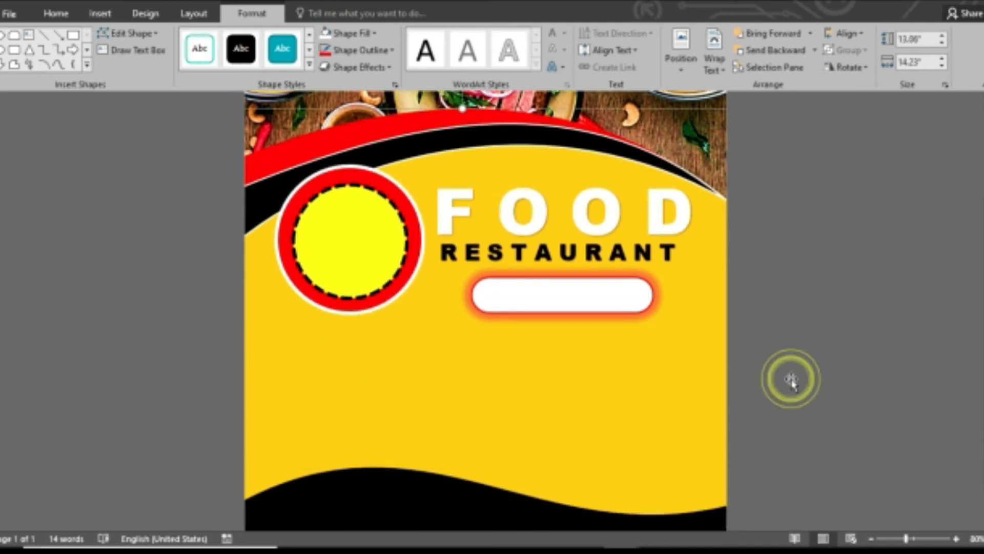
Draw a text box below the pill and fill it with sample paragraphs using =RAND(x).
left_click(101, 15)
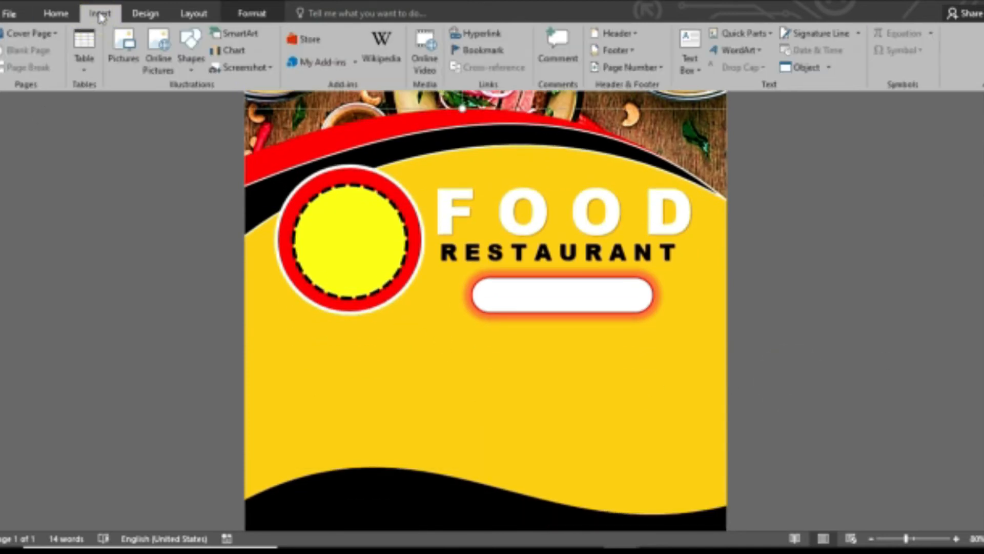
left_click(699, 66)
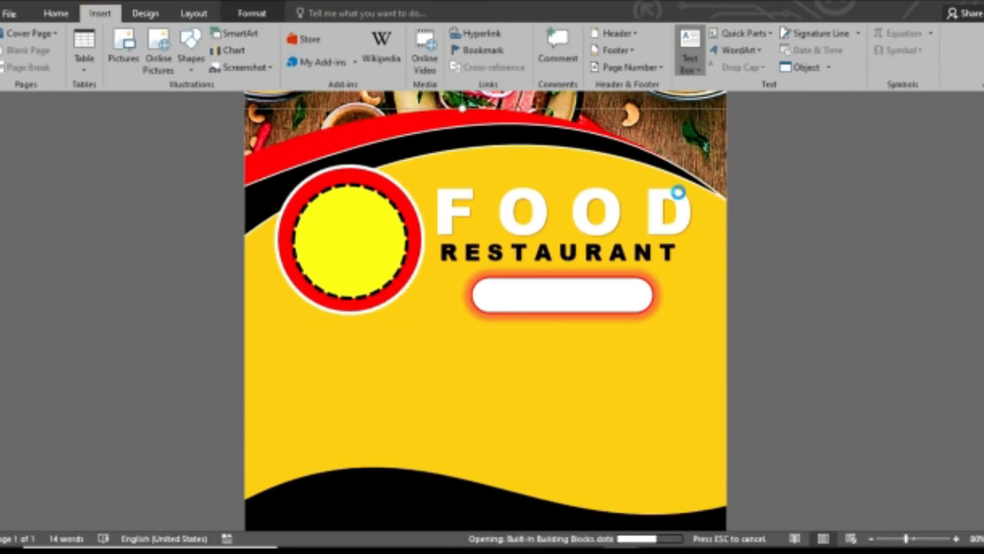
left_click(728, 385)
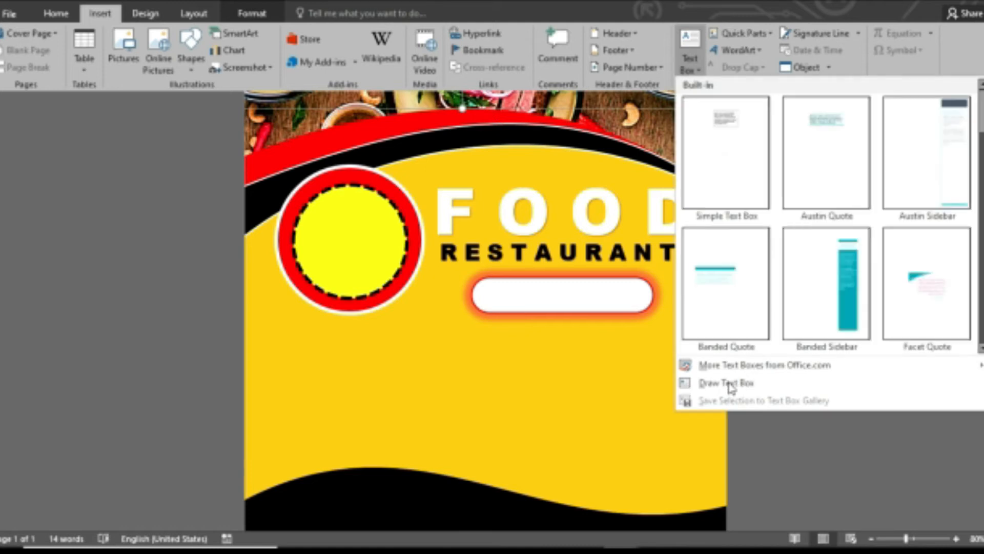
left_click(723, 383)
left_click_drag(371, 334, 626, 434)
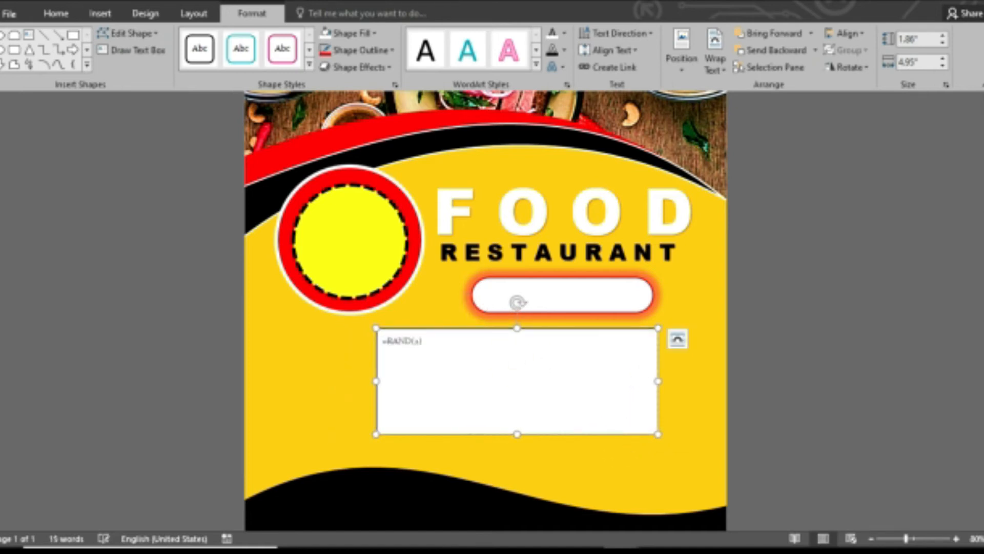
type("=RAND(x)")
key("Return")
Give the text box no fill and a 2¼ pt dark red dashed outline, lengthened to show all text.
left_click(352, 33)
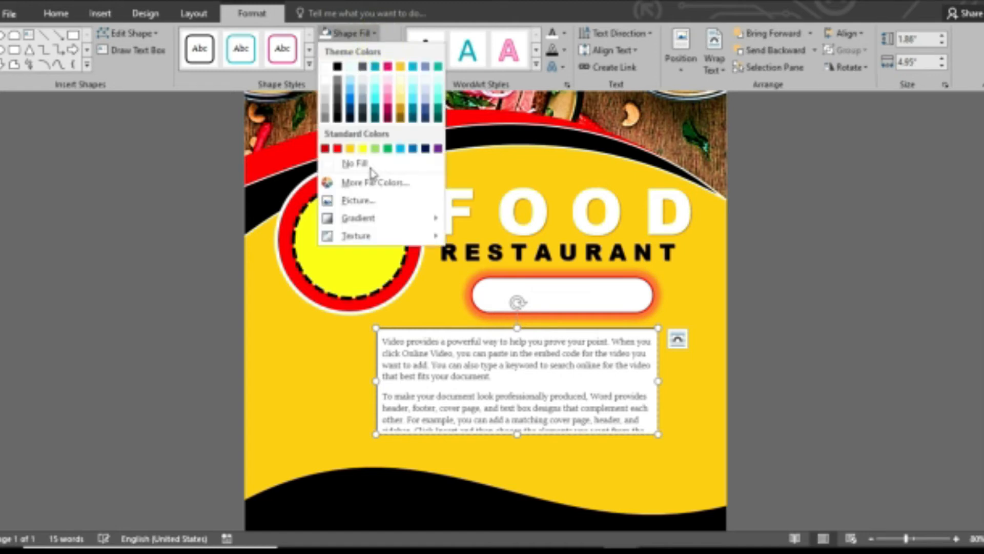
left_click(353, 160)
left_click(355, 53)
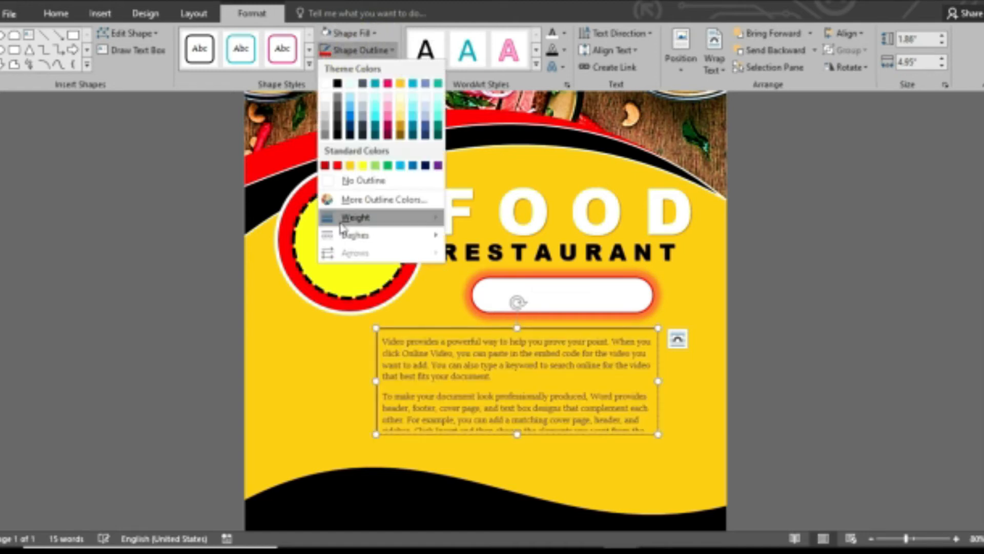
mouse_move(354, 218)
left_click(528, 307)
left_click(359, 49)
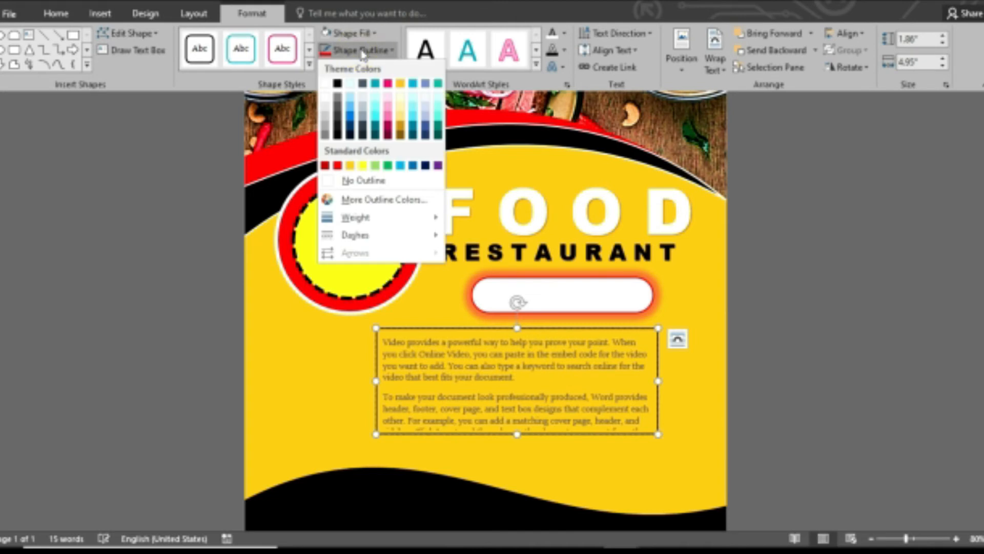
left_click(324, 166)
left_click(359, 50)
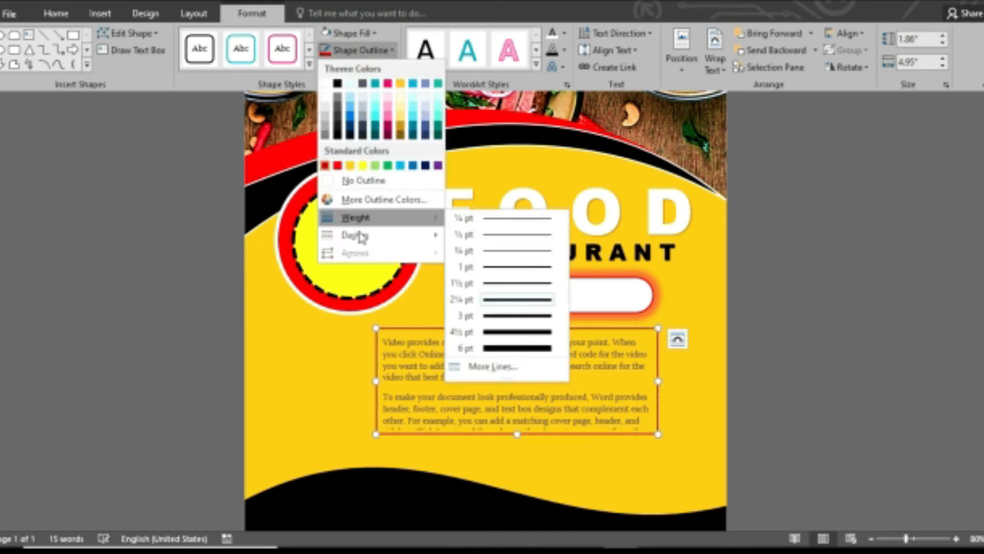
mouse_move(409, 245)
left_click(477, 256)
left_click_drag(516, 435, 515, 457)
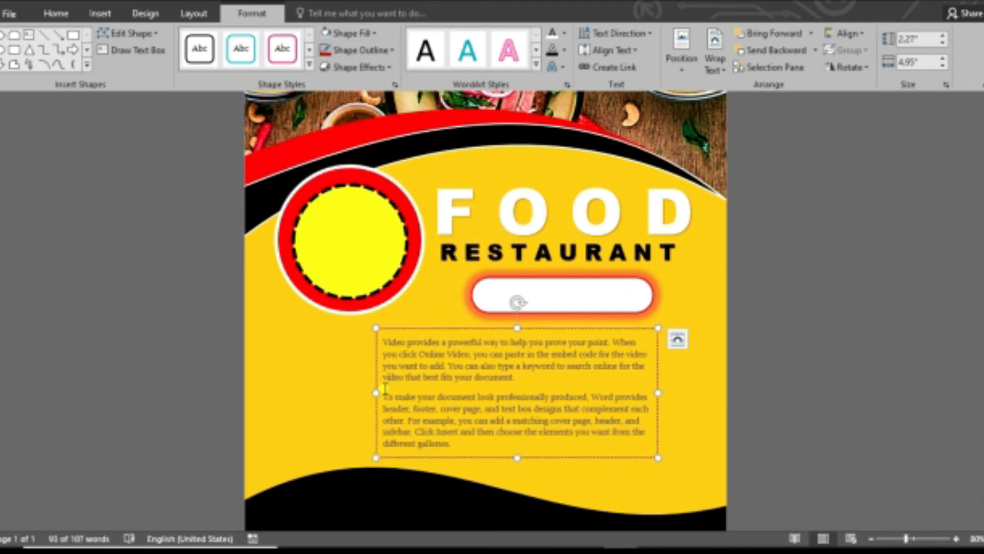
Merge the sample text into one left-aligned paragraph and widen the box slightly.
left_click(385, 393)
key("BackSpace")
left_click_drag(626, 427, 382, 338)
left_click(91, 16)
left_click(64, 16)
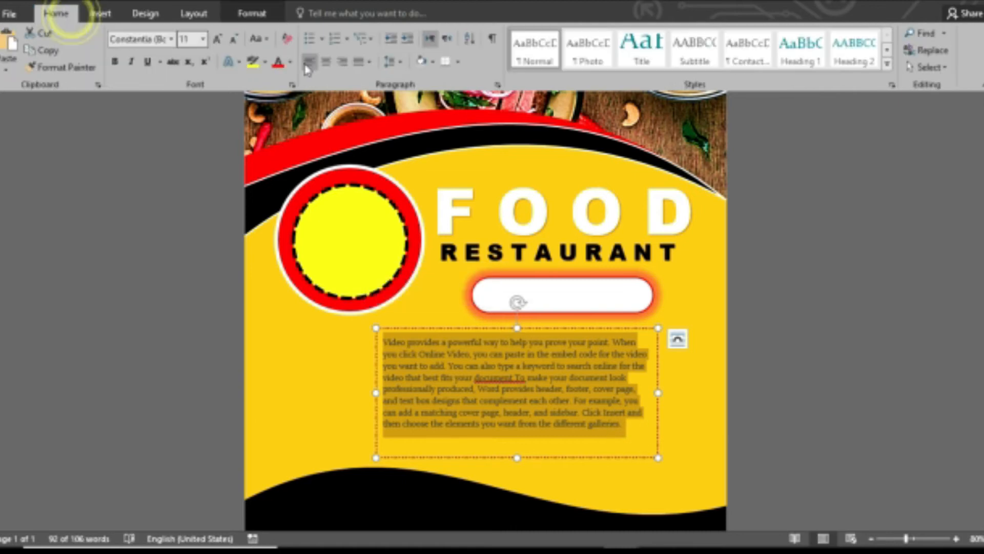
left_click(333, 66)
left_click(309, 62)
left_click_drag(658, 393, 712, 392)
left_click_drag(627, 330, 620, 327)
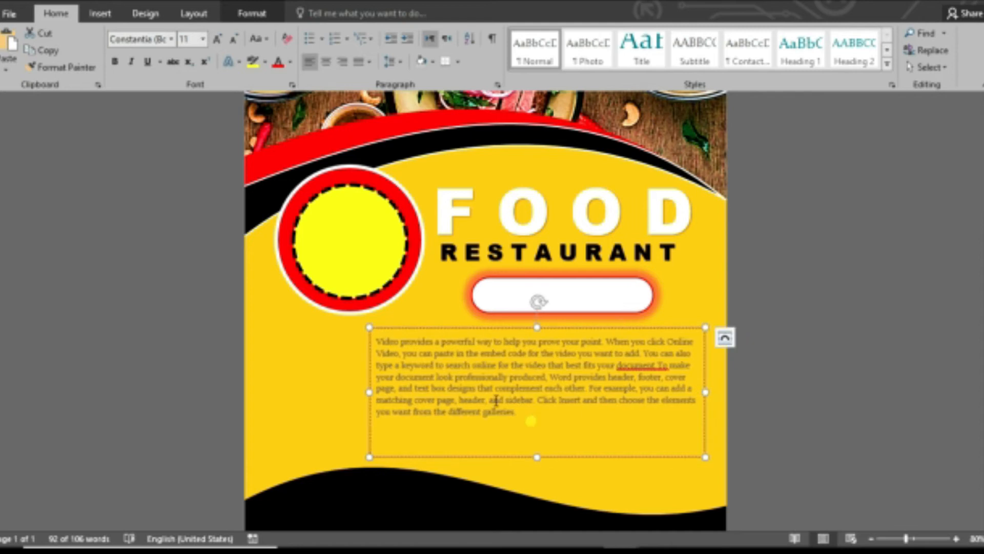
Set the paragraph text to black at size 14.
key("ctrl+a")
left_click(252, 14)
left_click(559, 40)
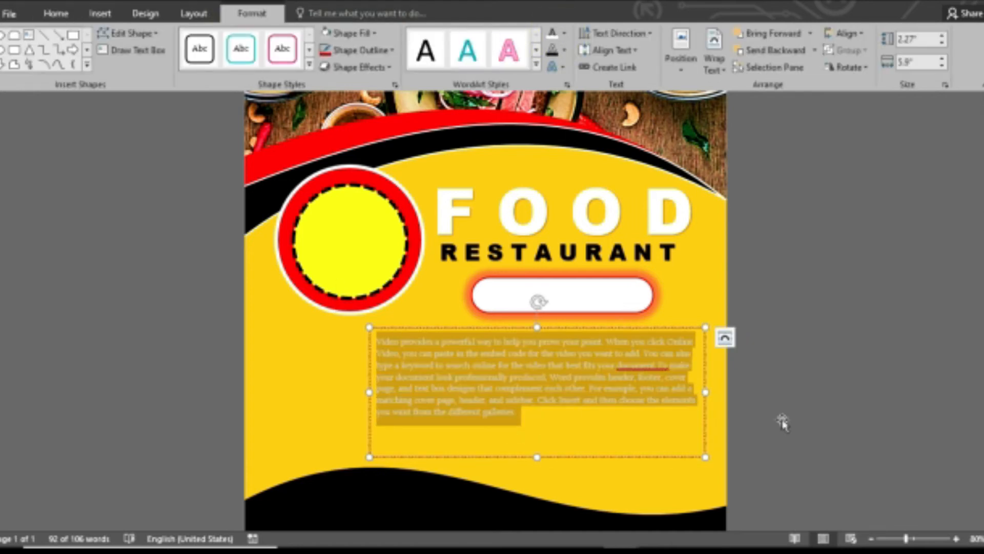
left_click(662, 456)
left_click(512, 418)
key("ctrl+a")
left_click(563, 32)
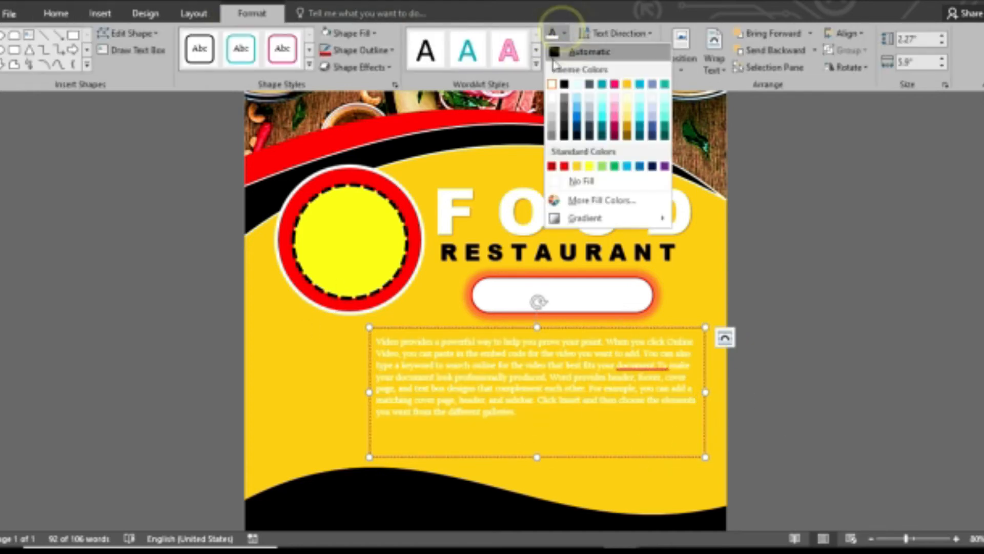
left_click(565, 85)
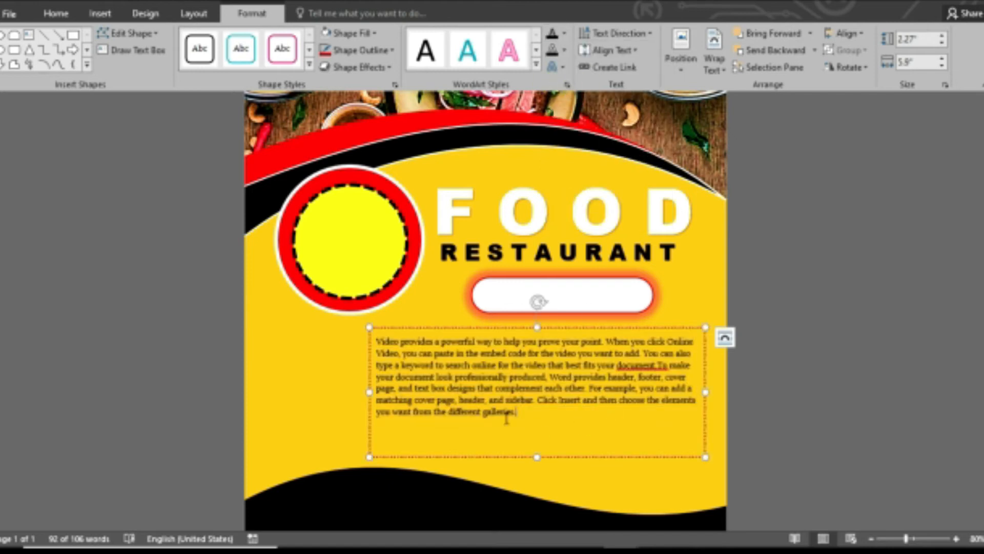
left_click(56, 14)
left_click(217, 39)
left_click(218, 38)
Delete the latter part of the text, shorten the box and move it left under the title.
left_click(651, 417)
left_click_drag(536, 457, 377, 418)
key("Delete")
left_click_drag(537, 473, 542, 413)
left_click_drag(631, 326, 645, 324)
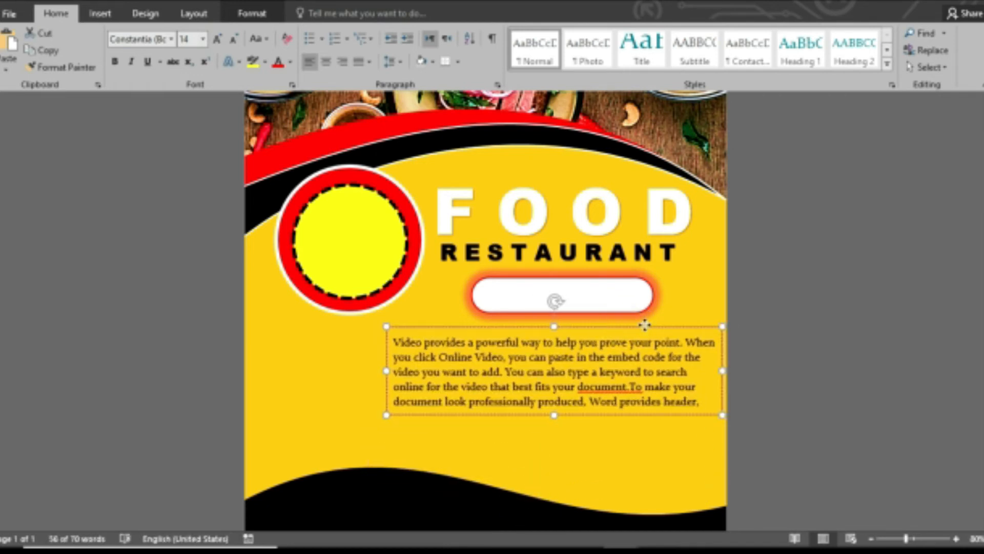
left_click(781, 488)
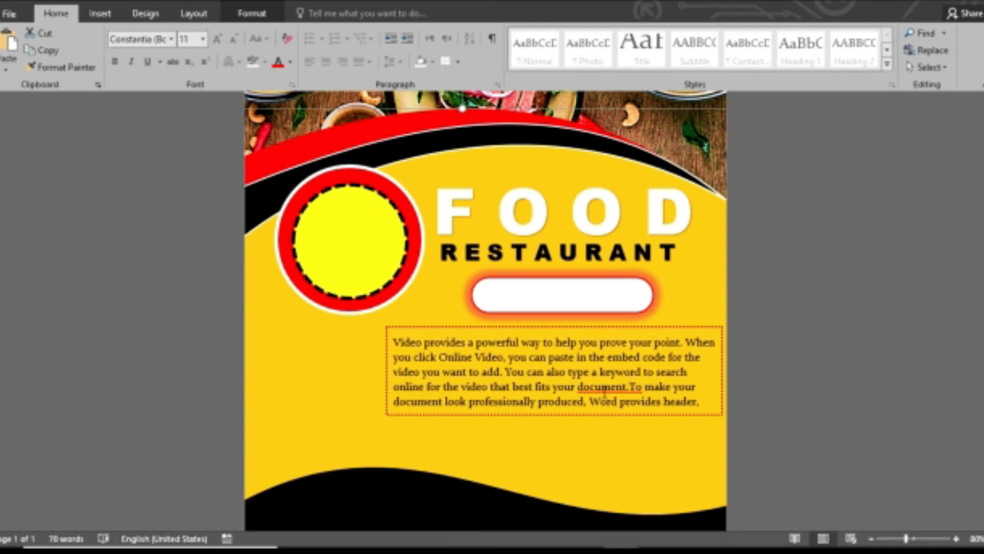
left_click_drag(667, 326, 606, 330)
Justify the body paragraph.
left_click(369, 61)
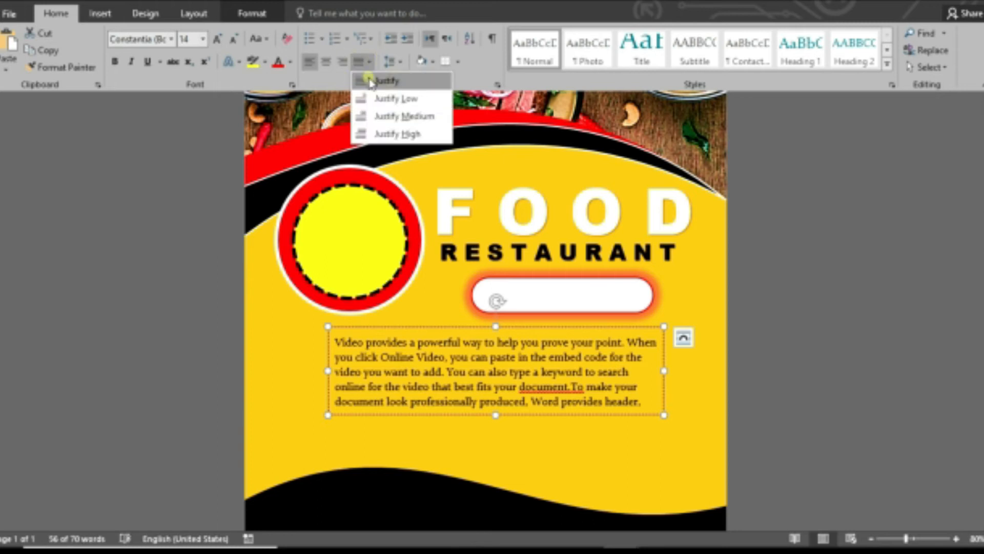
left_click(380, 81)
left_click(843, 442)
left_click(101, 14)
left_click(193, 59)
left_click(204, 235)
Draw a tall oval on the flyer's right edge with a second oval inside it.
mouse_move(706, 321)
left_mouse_down()
mouse_move(725, 451)
mouse_move(813, 444)
left_mouse_up()
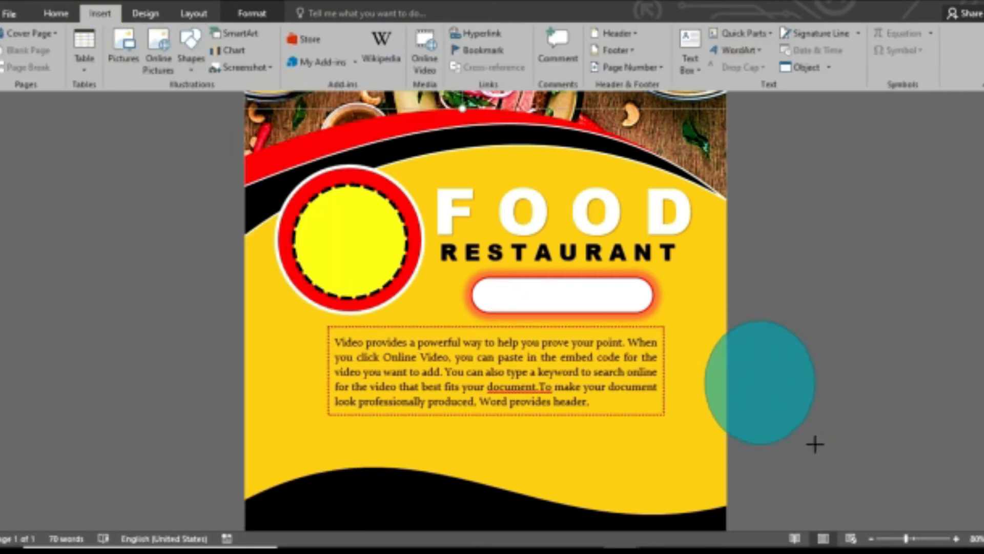
left_click_drag(705, 391, 689, 365)
left_click_drag(687, 422, 697, 454)
mouse_move(719, 391)
left_mouse_down()
mouse_move(715, 374)
mouse_move(726, 374)
left_mouse_up()
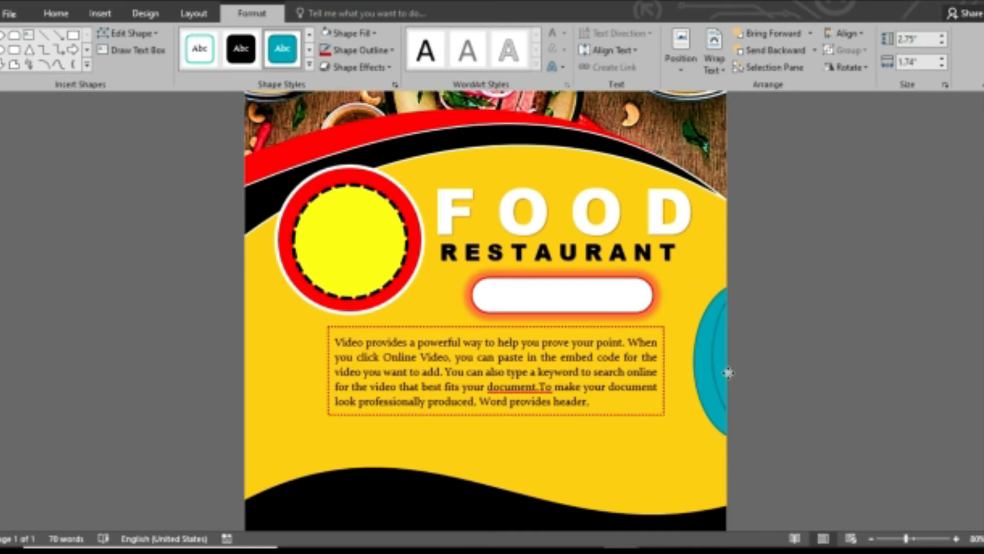
left_click(680, 301)
left_click(711, 355)
Fill the inner oval black and the outer oval dark blue, with a white outline.
left_click(373, 34)
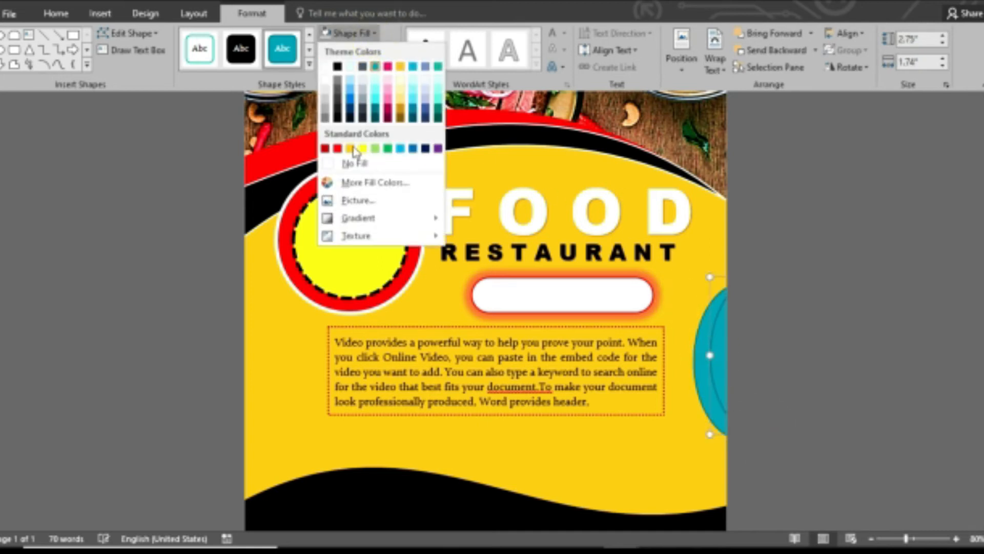
left_click(336, 65)
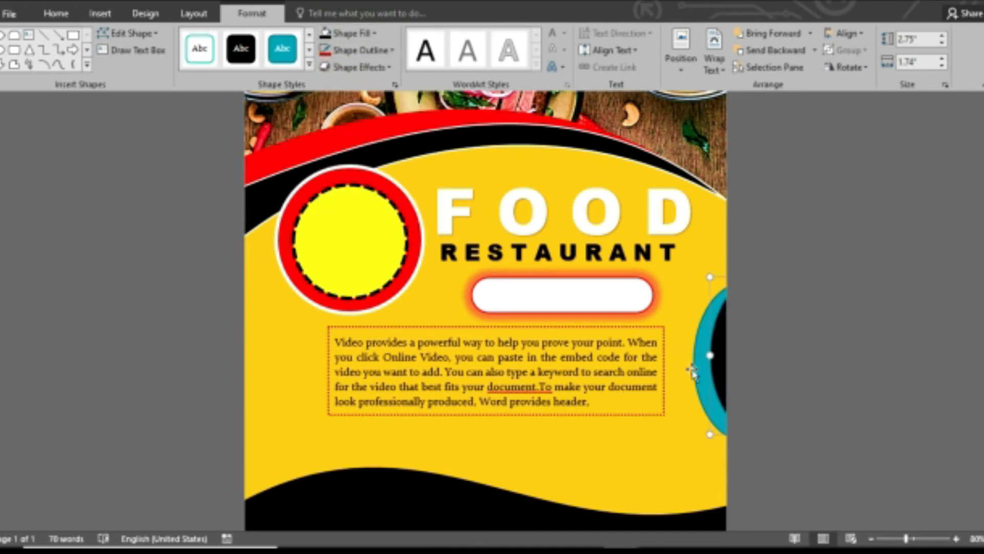
left_click(373, 34)
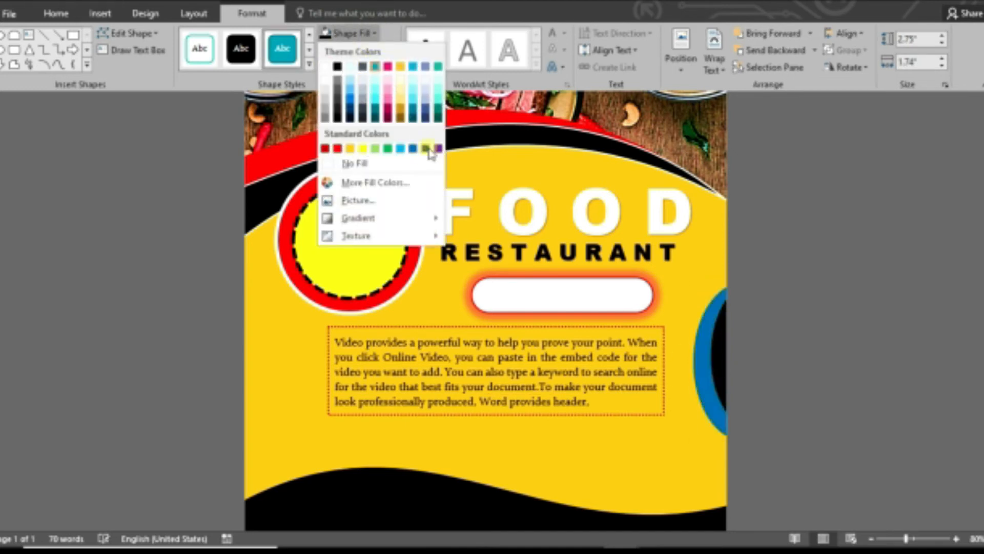
left_click(424, 149)
left_click(390, 50)
left_click(389, 164)
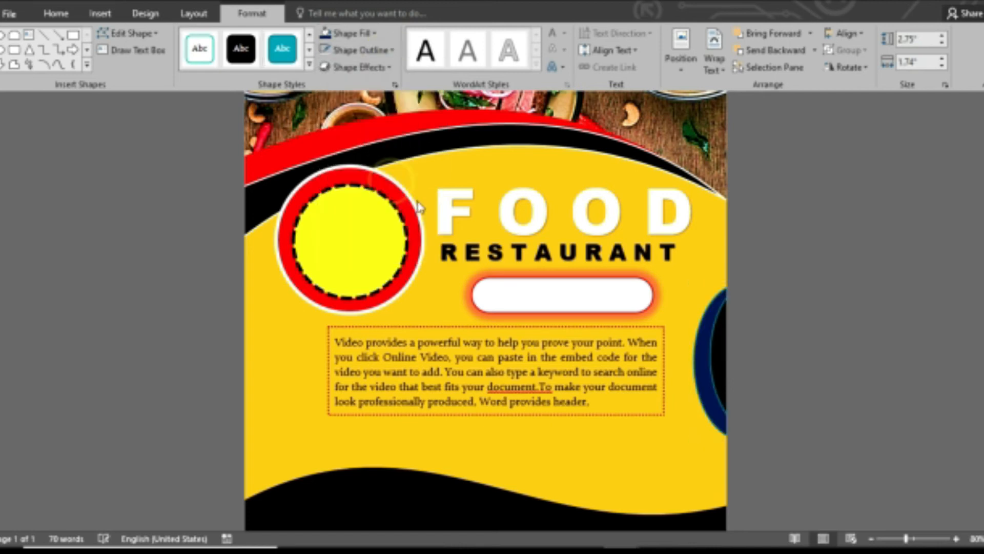
left_click(391, 50)
left_click(325, 84)
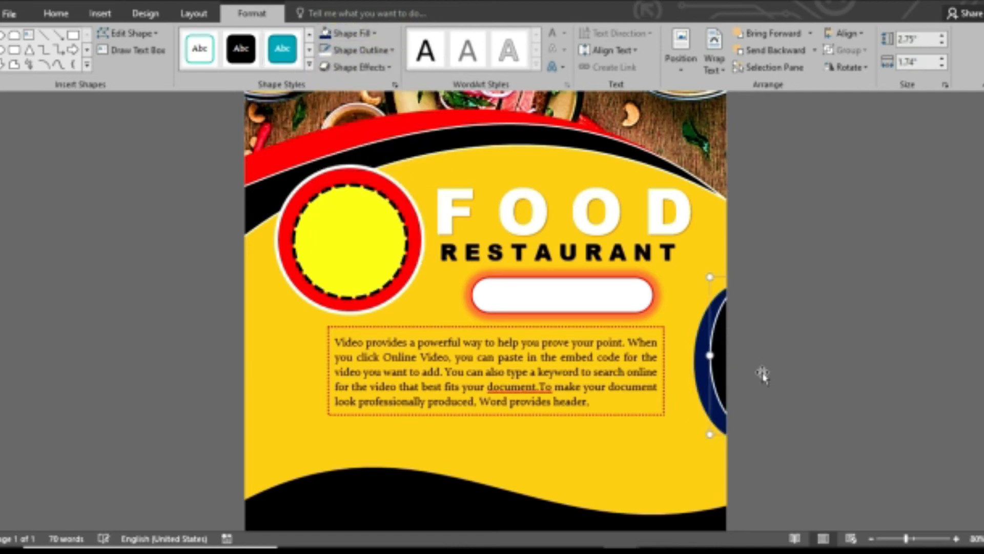
left_click(731, 480)
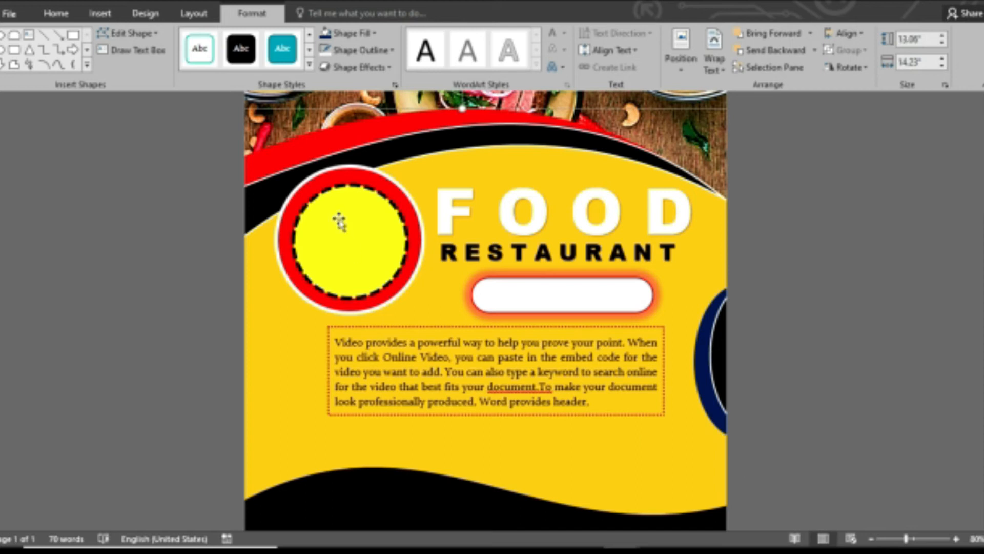
left_click(100, 13)
left_click(191, 58)
left_click(261, 262)
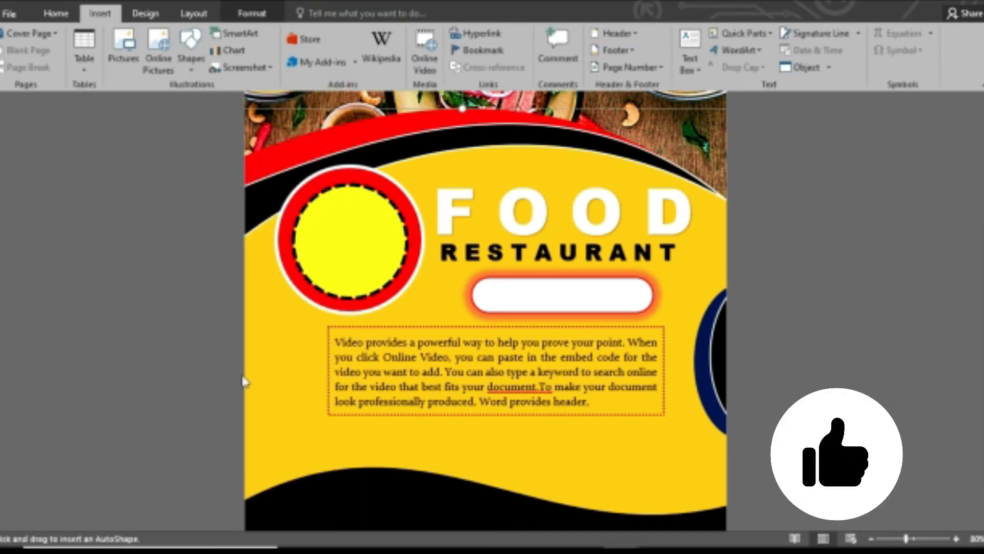
Draw a small black oval left of the body text and overlay a yellow copy leaving a black crescent.
left_click_drag(258, 380, 288, 397)
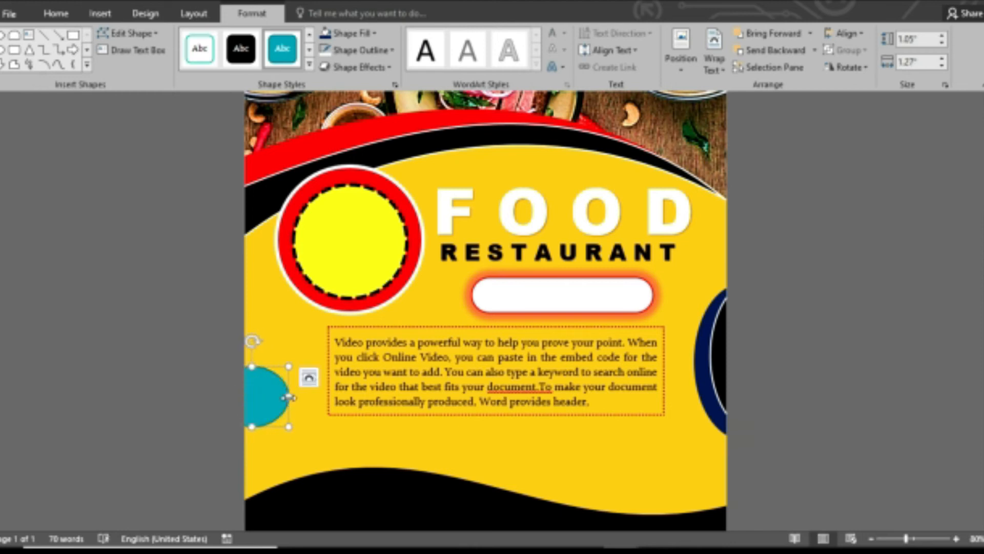
left_click(243, 50)
left_click_drag(249, 396, 262, 395)
left_click(292, 438)
left_click(257, 399)
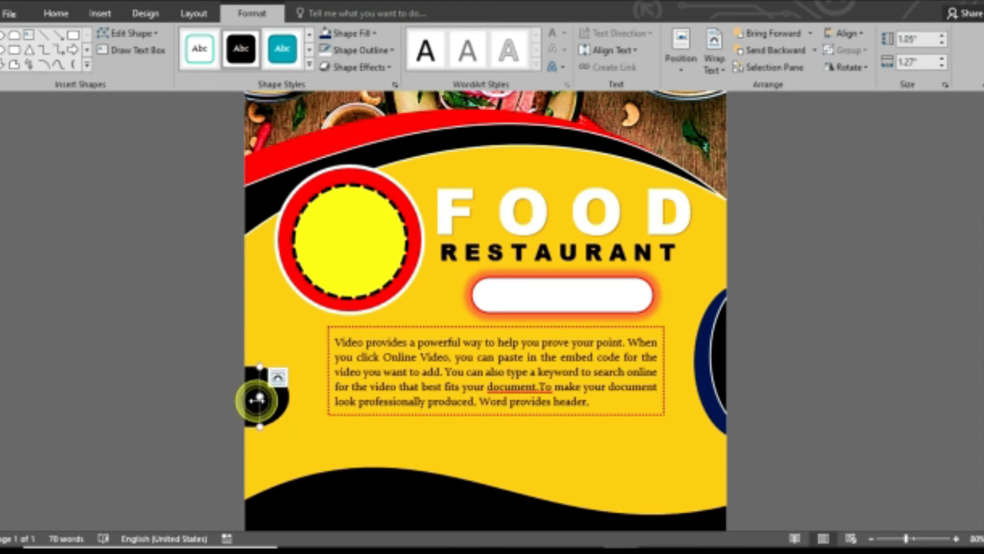
left_click(358, 32)
left_click(363, 148)
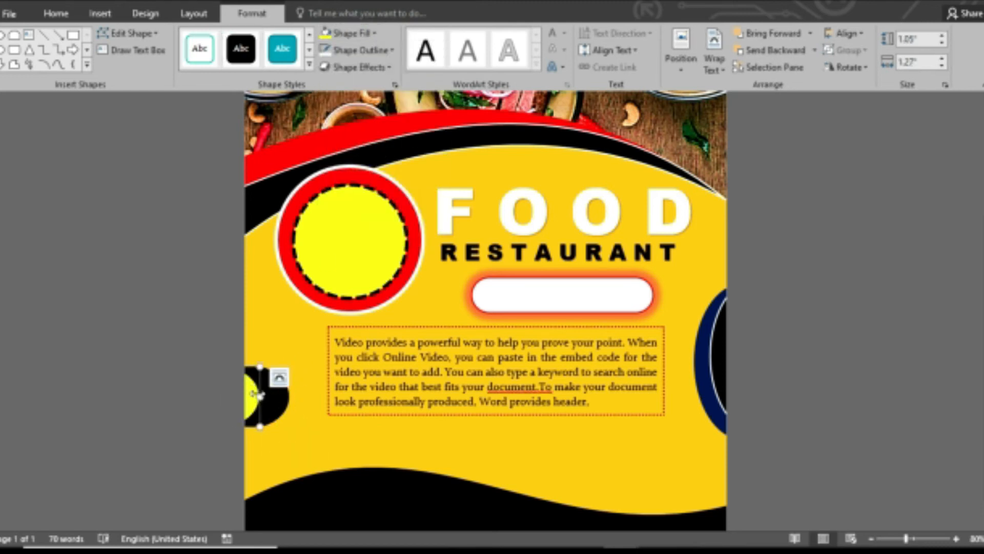
left_click_drag(254, 394, 272, 392)
left_click(824, 395)
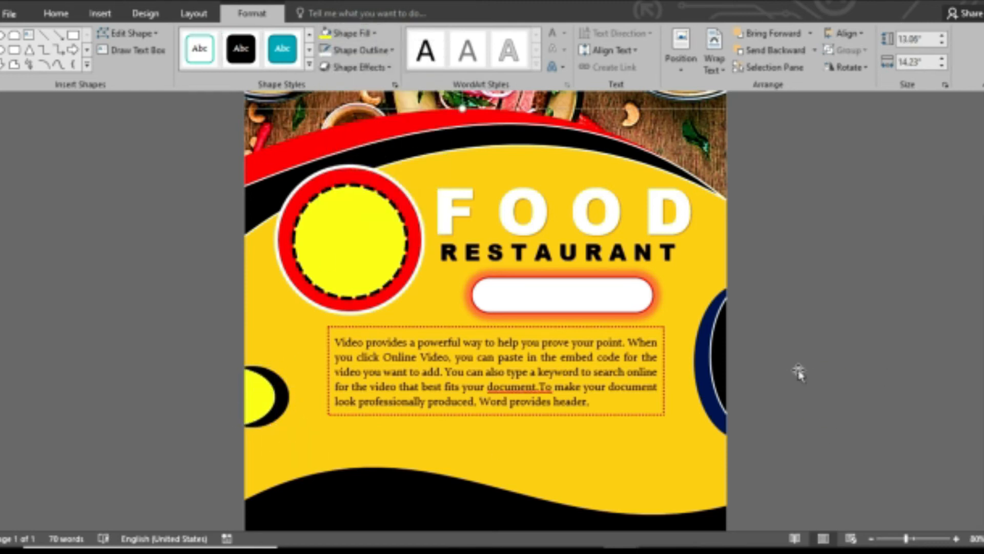
Insert a WordArt "Your text here" box below the paragraph.
left_click(98, 14)
left_click(750, 52)
left_click(756, 92)
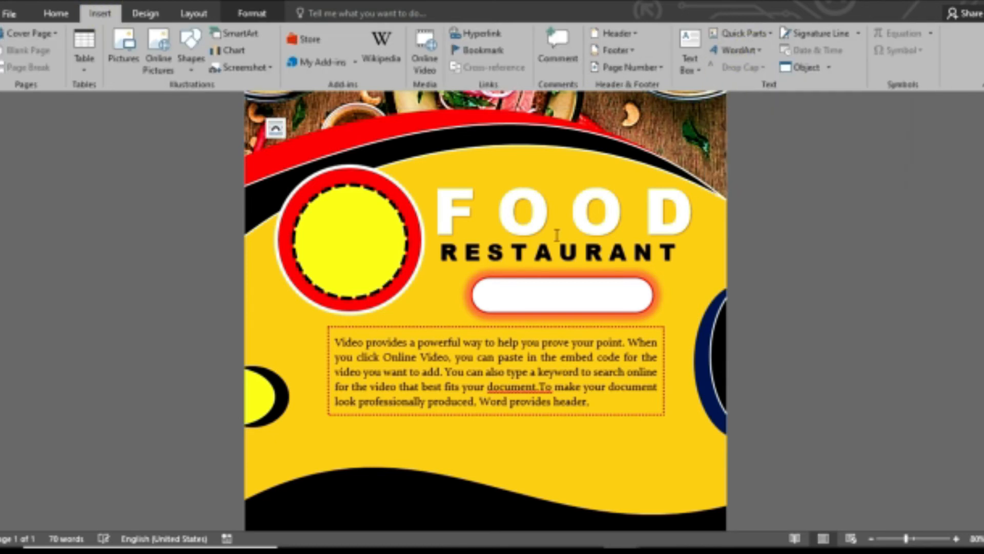
left_click_drag(982, 343, 983, 313)
left_click_drag(251, 179, 615, 483)
scroll(636, 410, "down", 3)
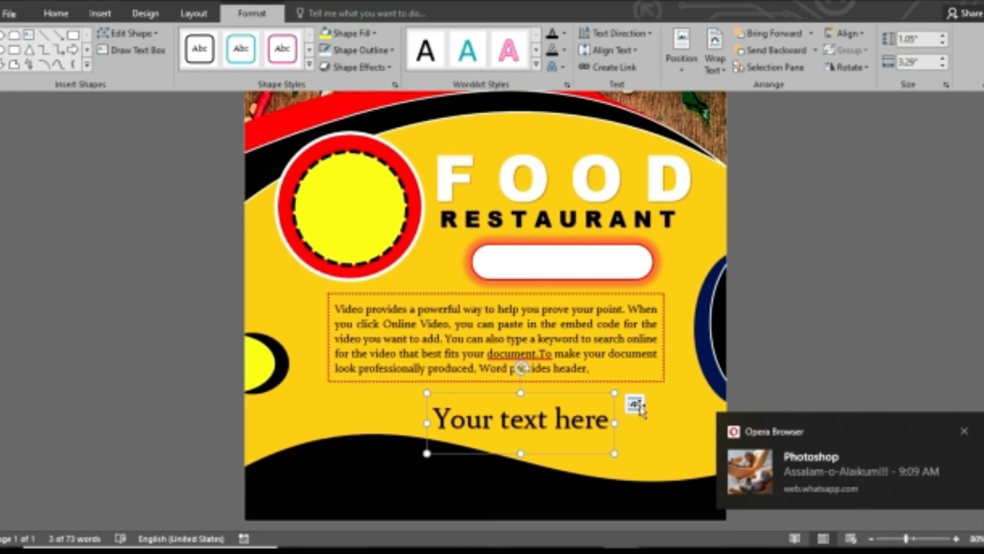
left_click_drag(587, 399, 489, 458)
left_click(564, 34)
left_click(554, 85)
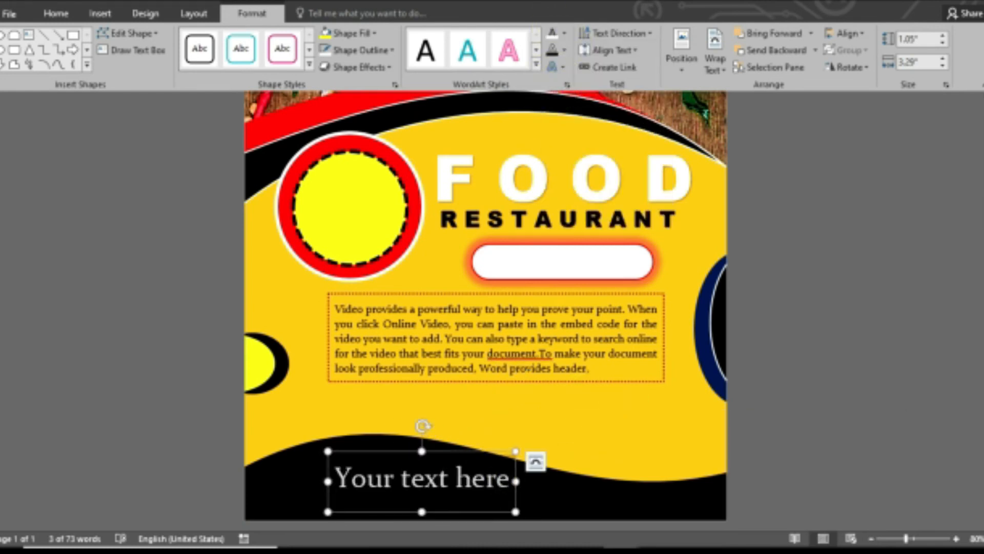
type("WWW.FOO")
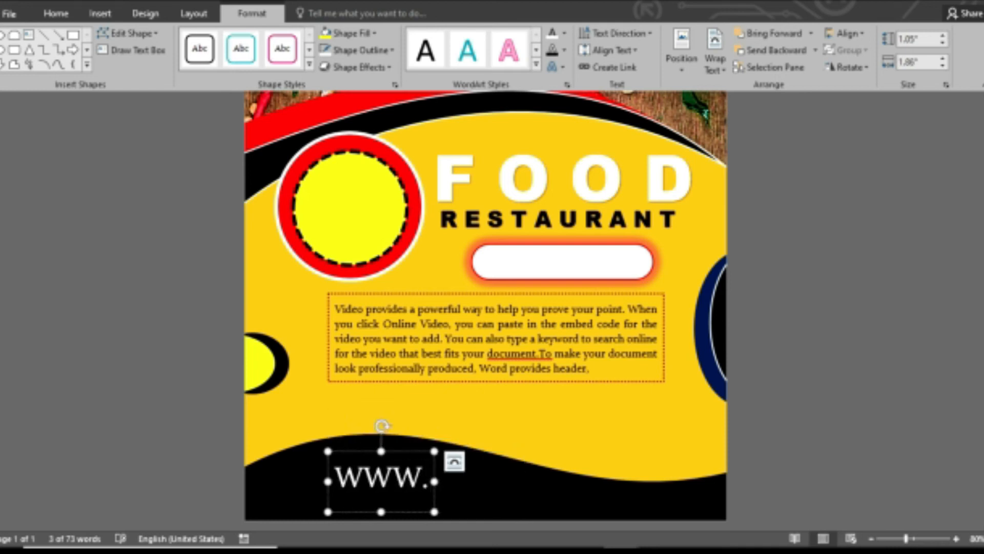
key("BackSpace")
key("BackSpace")
key("BackSpace")
type("REST")
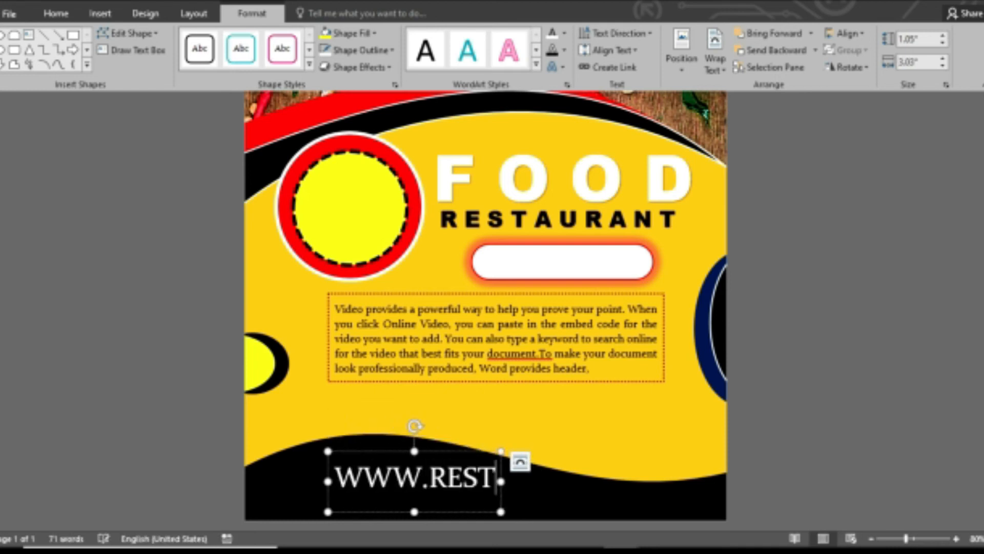
type("AURANT.COM")
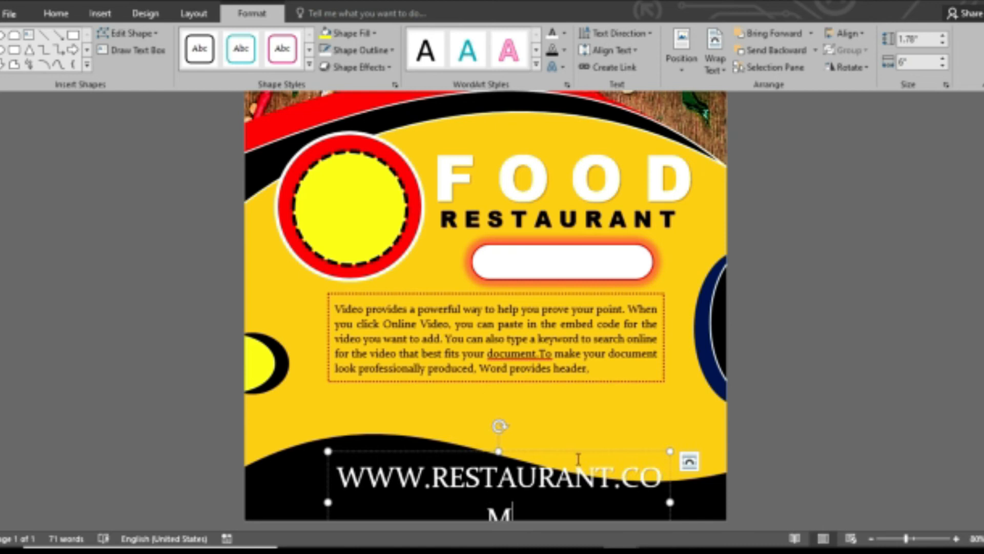
Shrink the web address to size 20 on one line in Arial Black and position it.
left_click(579, 454)
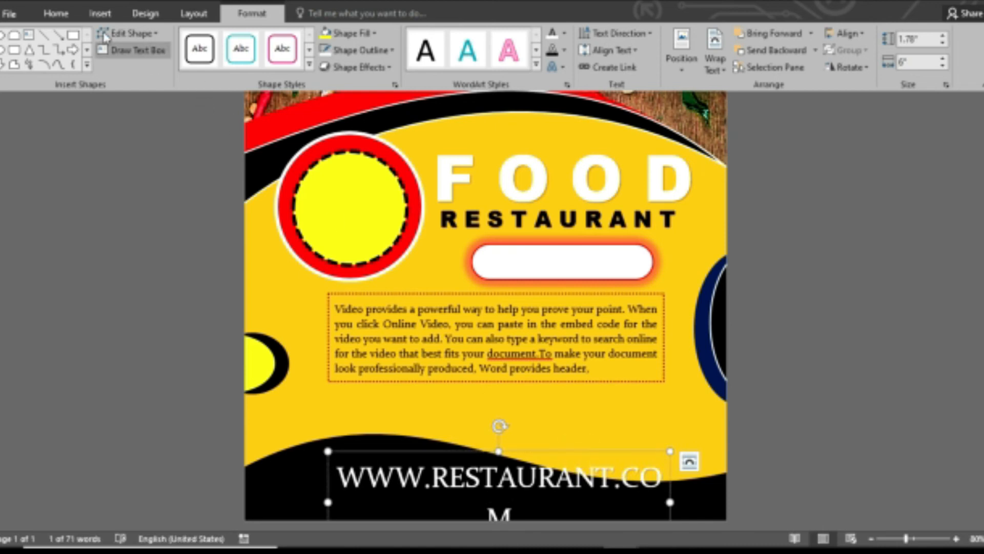
left_click(55, 14)
left_click(234, 41)
left_click(234, 41)
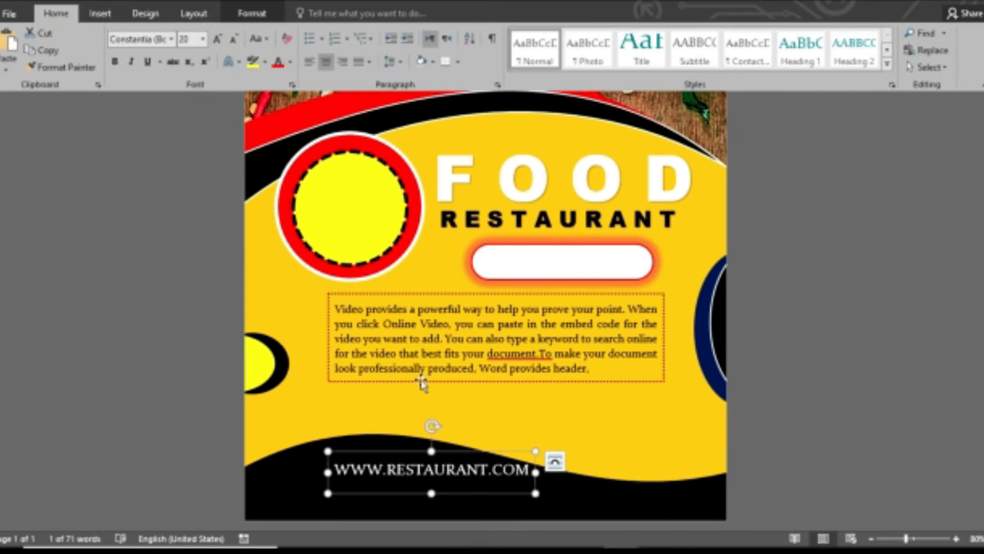
left_click_drag(466, 454, 425, 452)
left_click(170, 40)
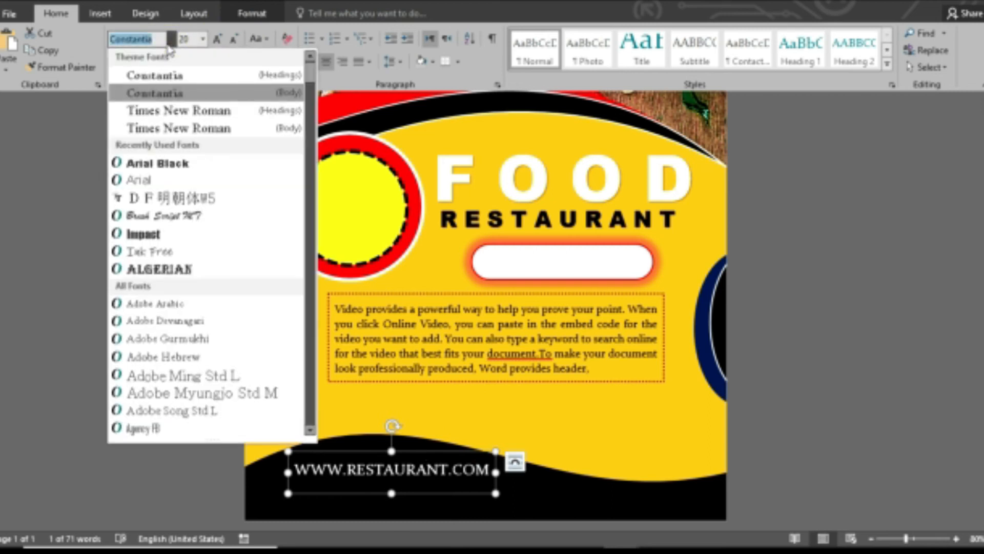
left_click(174, 161)
mouse_move(455, 452)
left_mouse_down()
mouse_move(432, 453)
mouse_move(442, 451)
left_mouse_up()
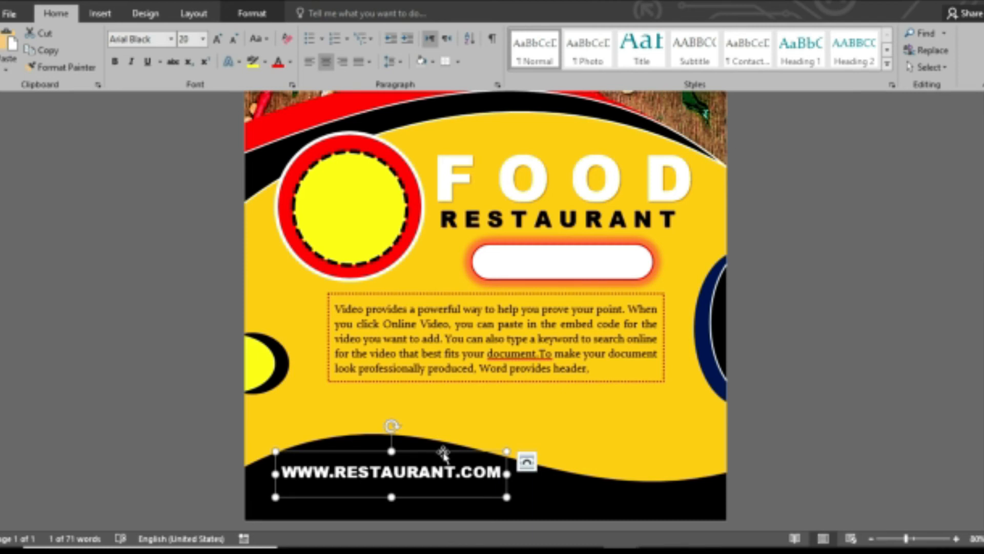
Duplicate the web address below it and replace the copy with a phone number, slightly enlarged.
left_click_drag(445, 452, 446, 476)
left_click_drag(498, 503, 283, 496)
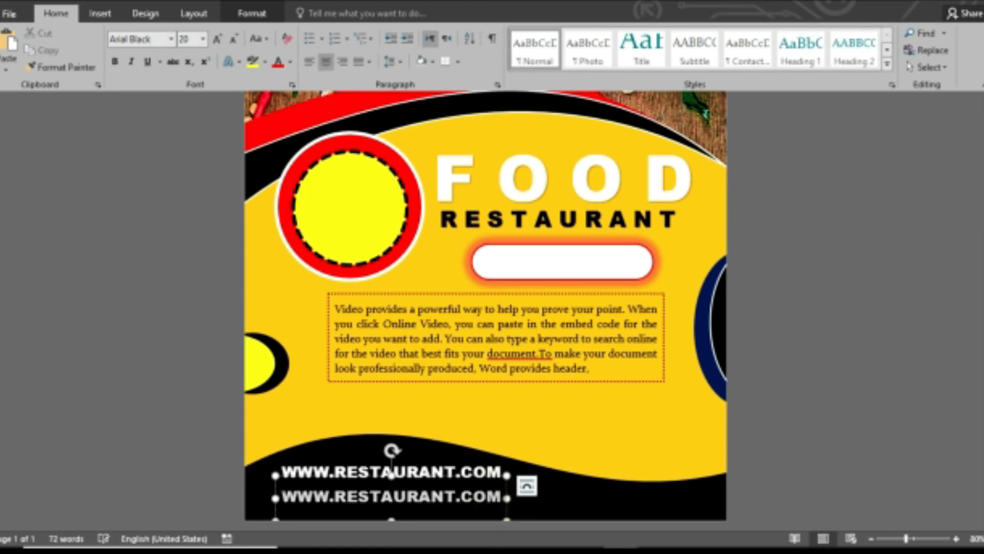
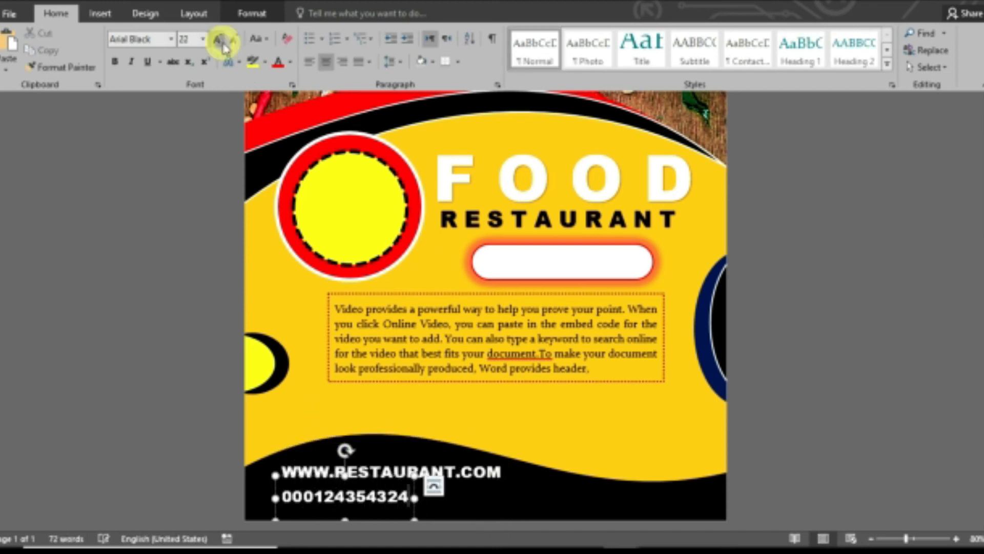
left_click(218, 39)
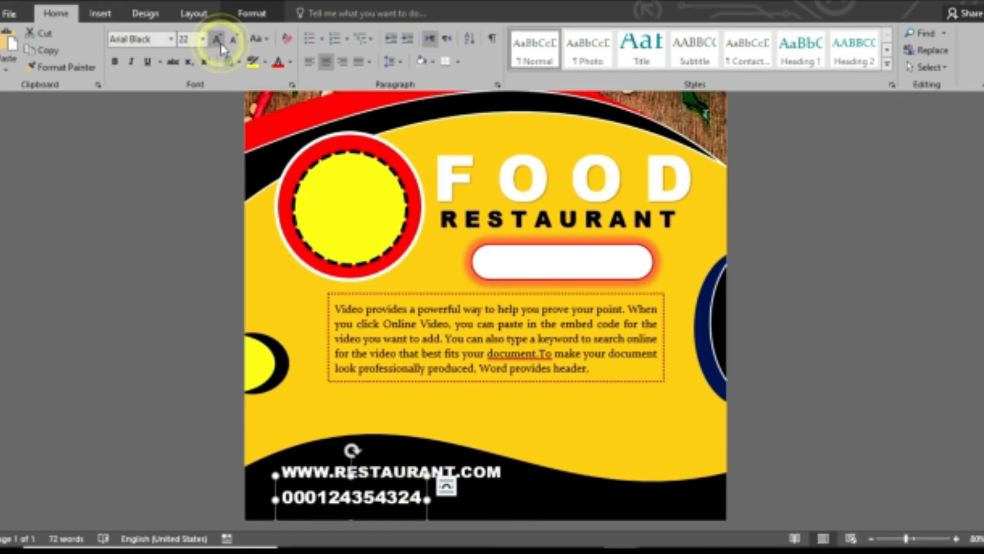
left_click_drag(402, 478, 407, 473)
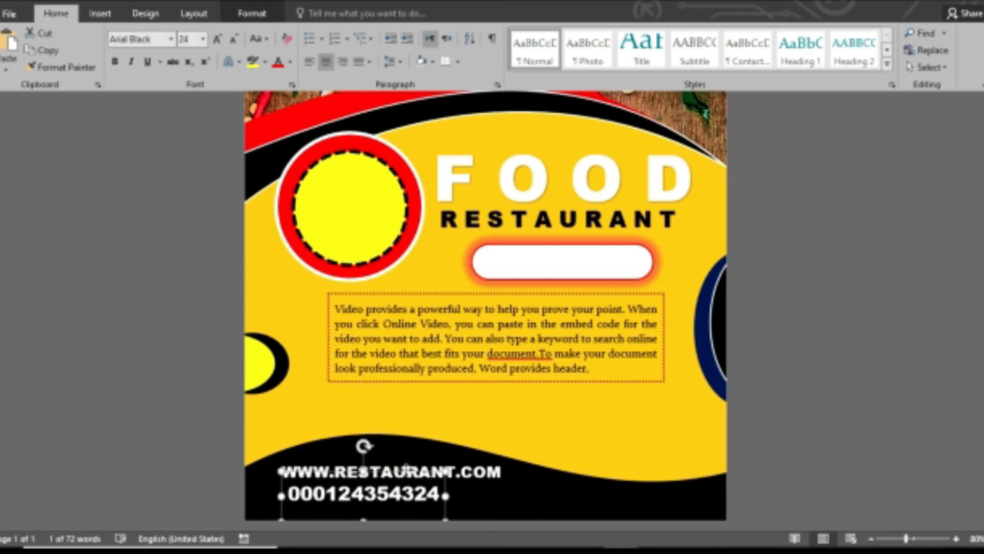
Start inserting a picture file from the Insert options.
left_click(809, 470)
left_click(100, 13)
left_click(124, 52)
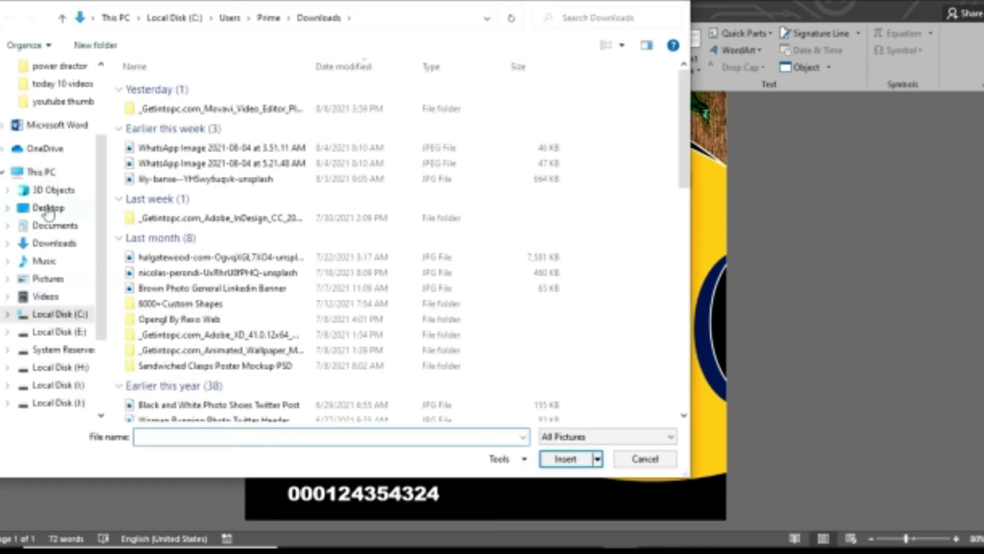
Insert the social media icons image from the Desktop icons png folder, floating in front of text.
left_click(47, 209)
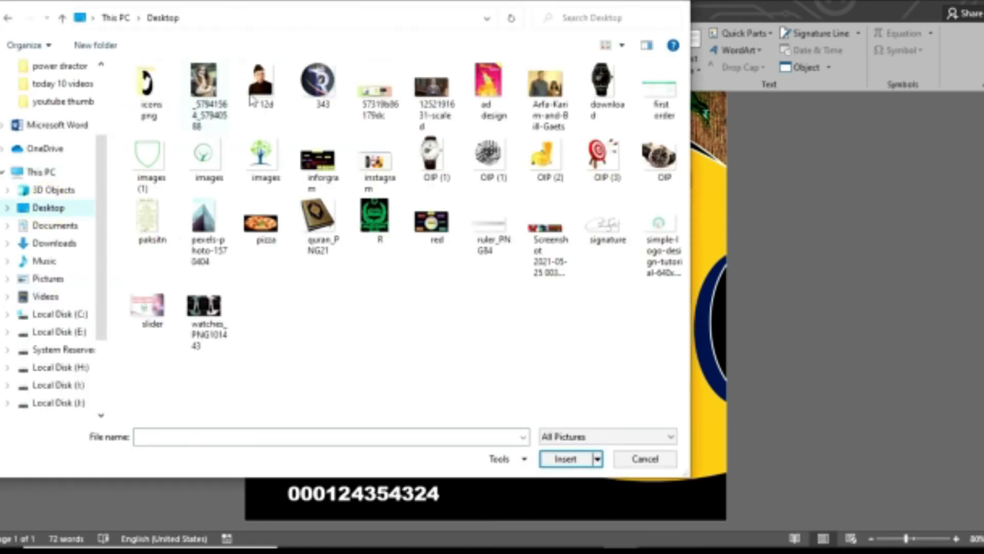
double_click(149, 97)
double_click(385, 122)
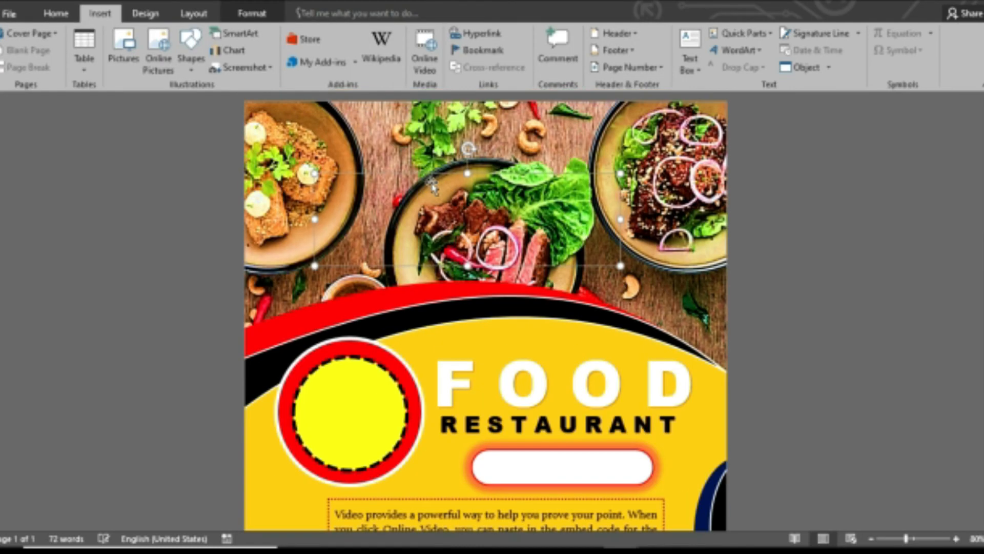
left_click(679, 70)
left_click(690, 196)
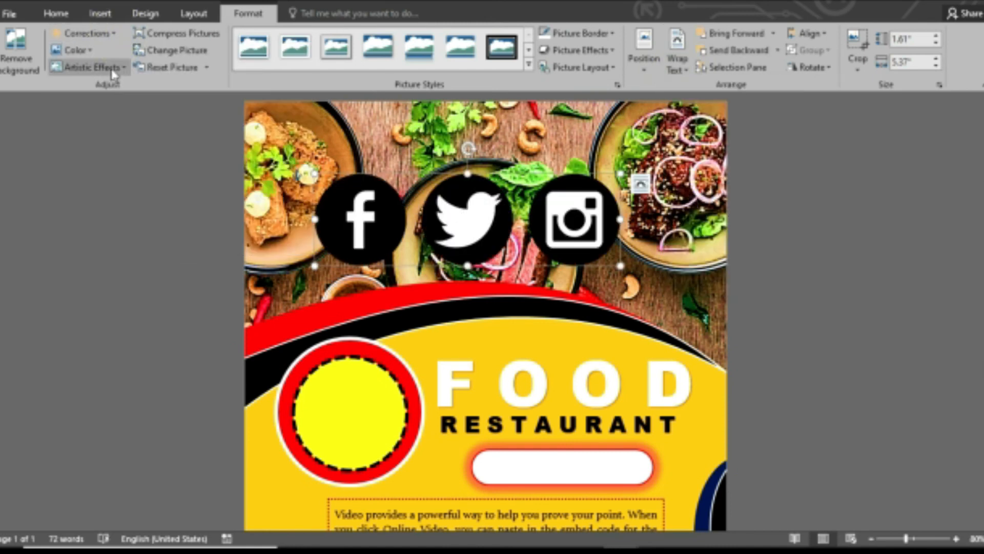
Recolour the icons dark teal, shrink them, and move them to the footer's right corner.
left_click(72, 50)
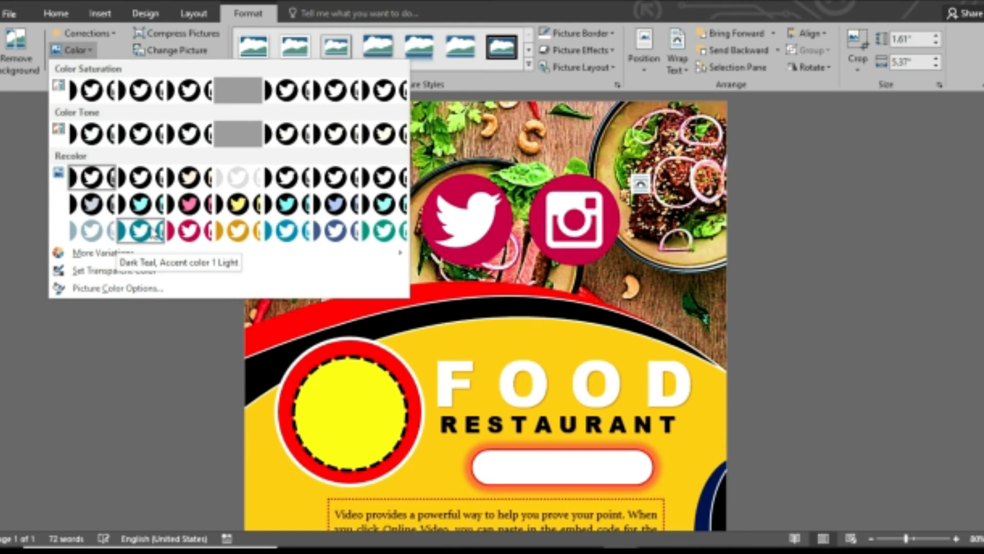
left_click(148, 228)
scroll(149, 226, "down", 3)
scroll(149, 226, "down", 1)
left_click_drag(464, 104, 536, 488)
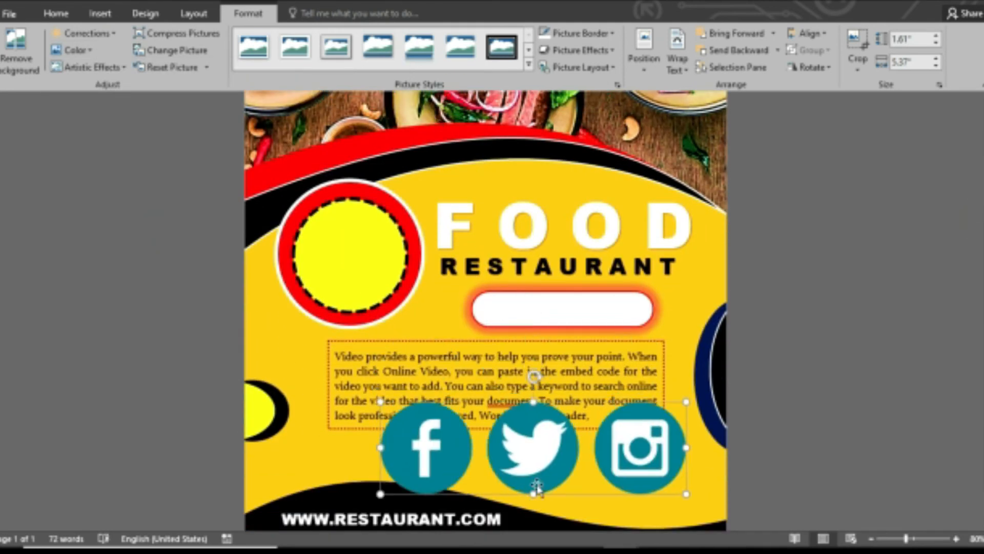
scroll(922, 438, "down", 2)
left_click_drag(681, 445, 446, 373)
left_click_drag(613, 509, 679, 505)
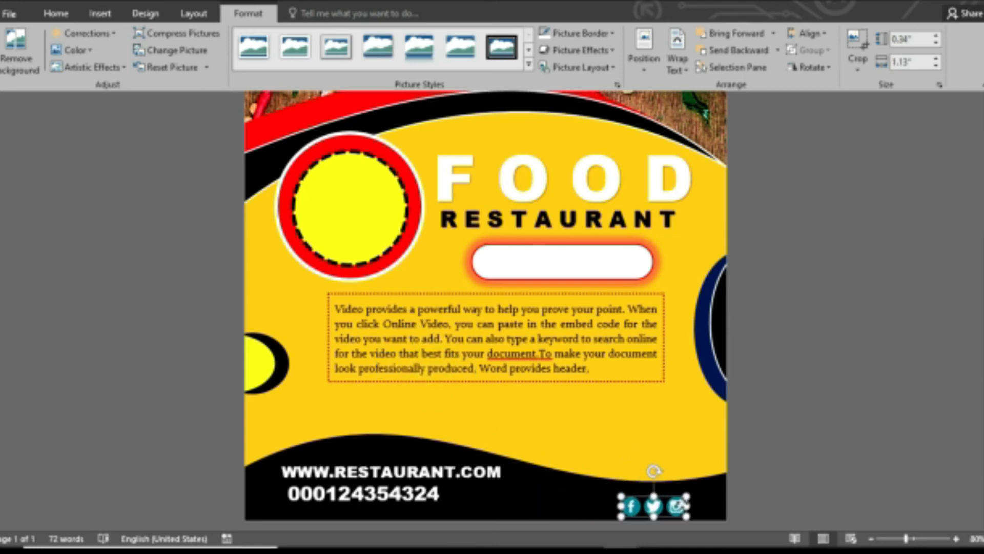
left_click(808, 488)
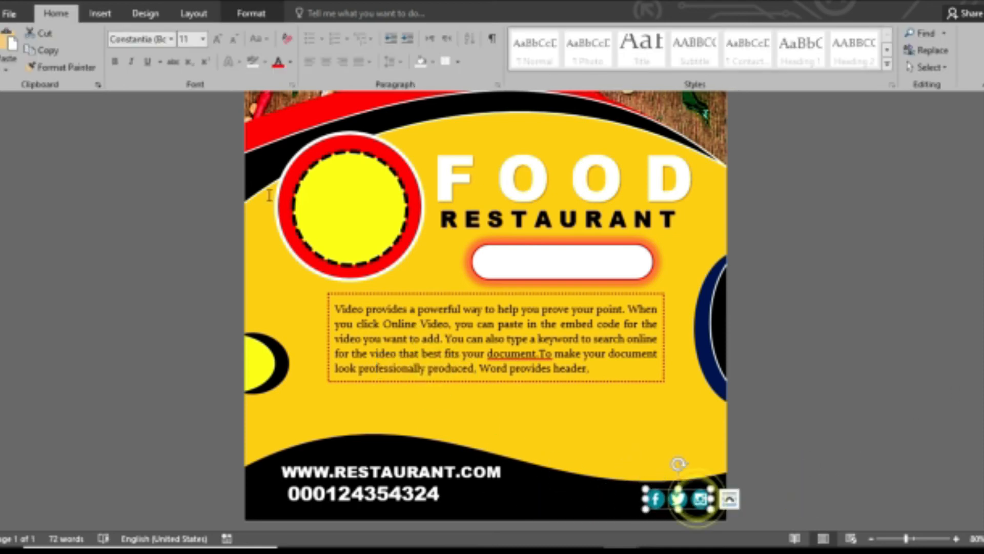
Recolour the social icons gold, enlarge them slightly, and nudge them right along the footer.
left_click(251, 13)
left_click(71, 50)
left_click(244, 228)
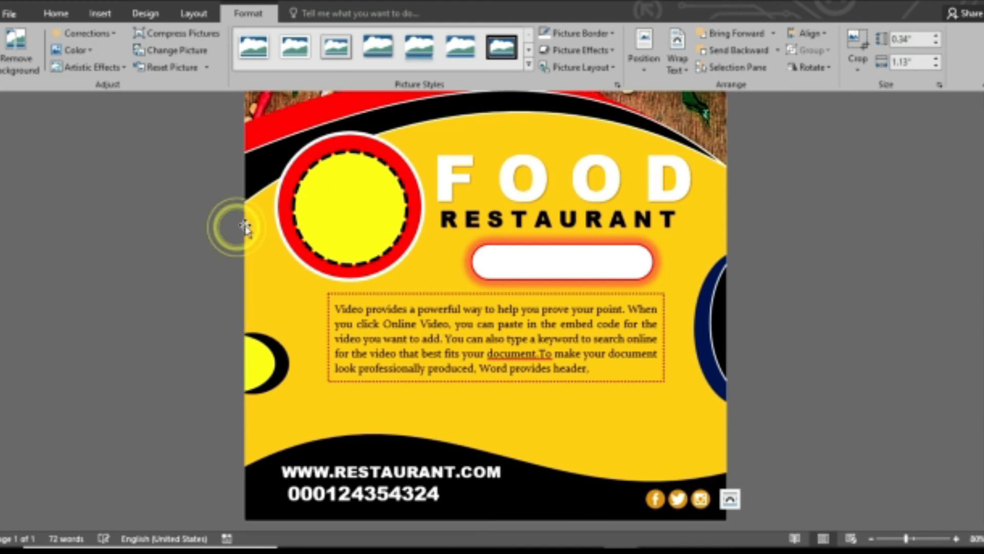
left_click_drag(645, 509, 618, 518)
left_click_drag(688, 511, 705, 502)
left_click(829, 441)
scroll(830, 441, "up", 4)
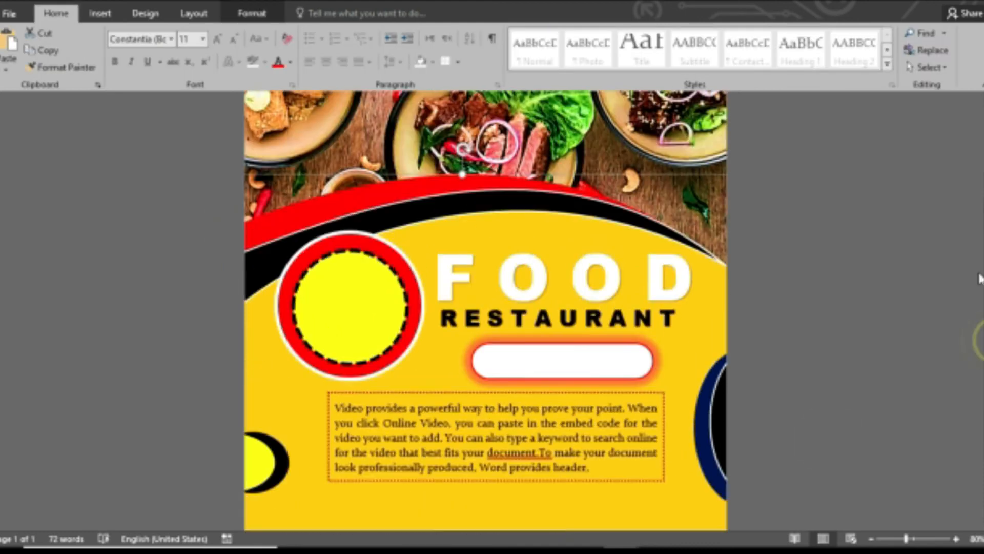
Move the body text box slightly lower and select the yellow badge circle.
scroll(497, 461, "down", 2)
left_click(496, 466)
left_click_drag(496, 466, 513, 486)
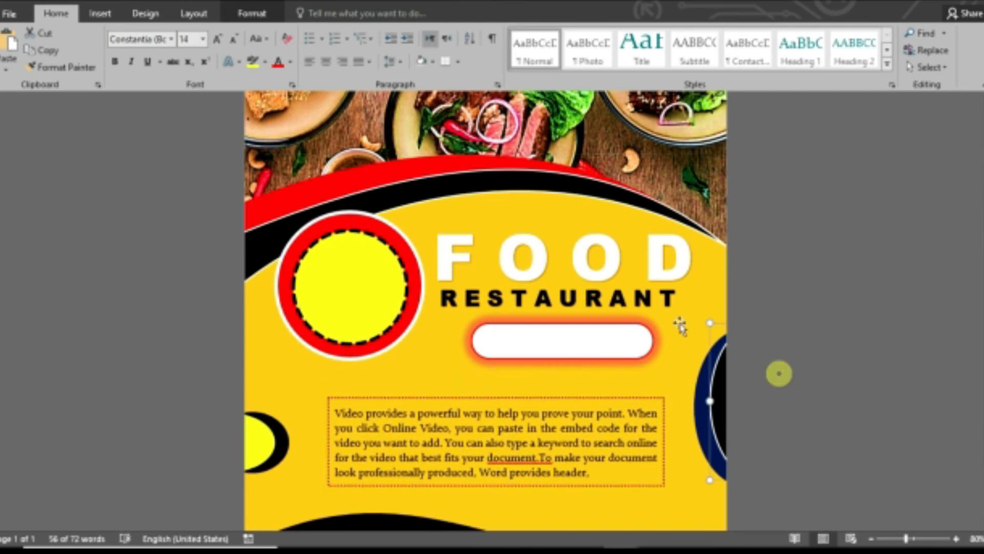
left_click(330, 265)
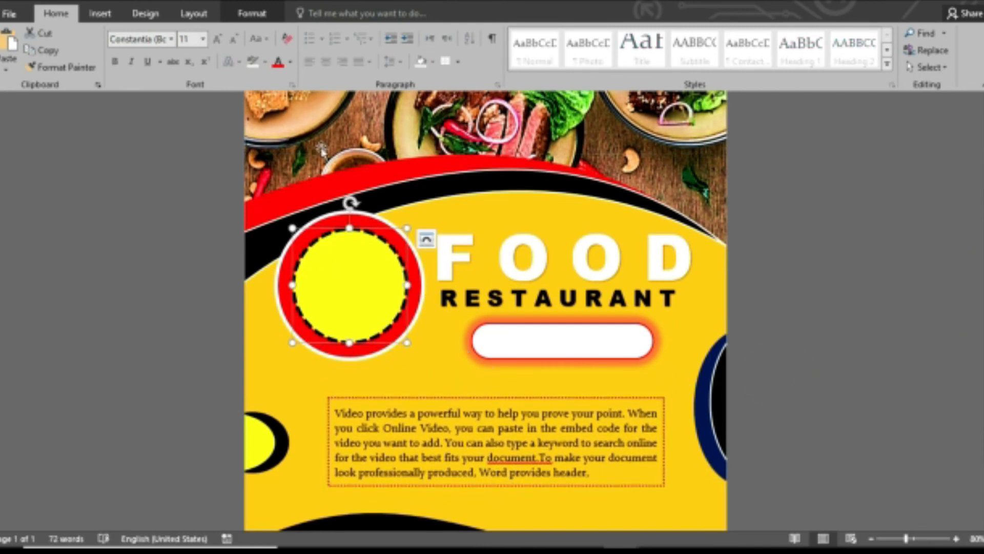
Add a WordArt reading 30% OFF, centered inside the badge circle and made bold.
left_click(113, 18)
left_click(737, 50)
left_click(730, 84)
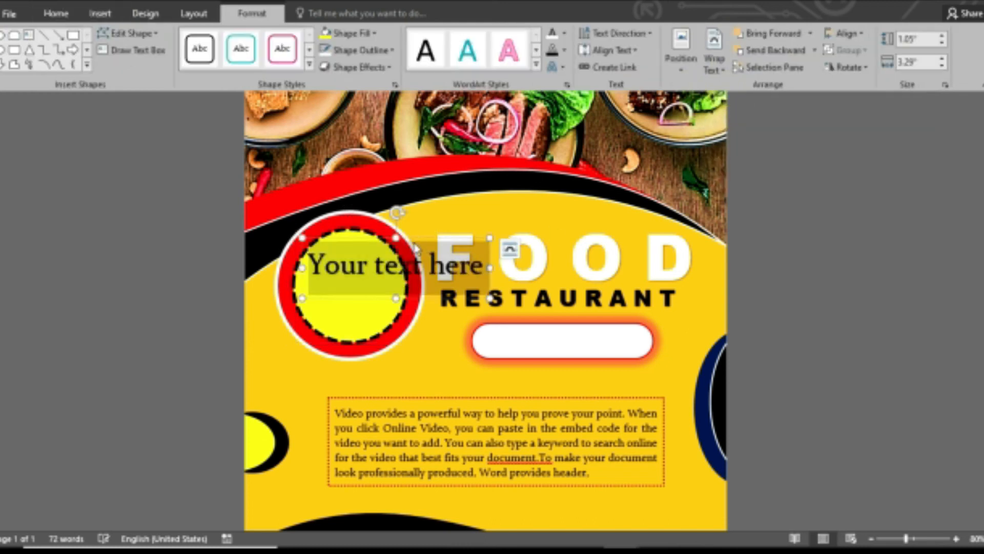
type("30")
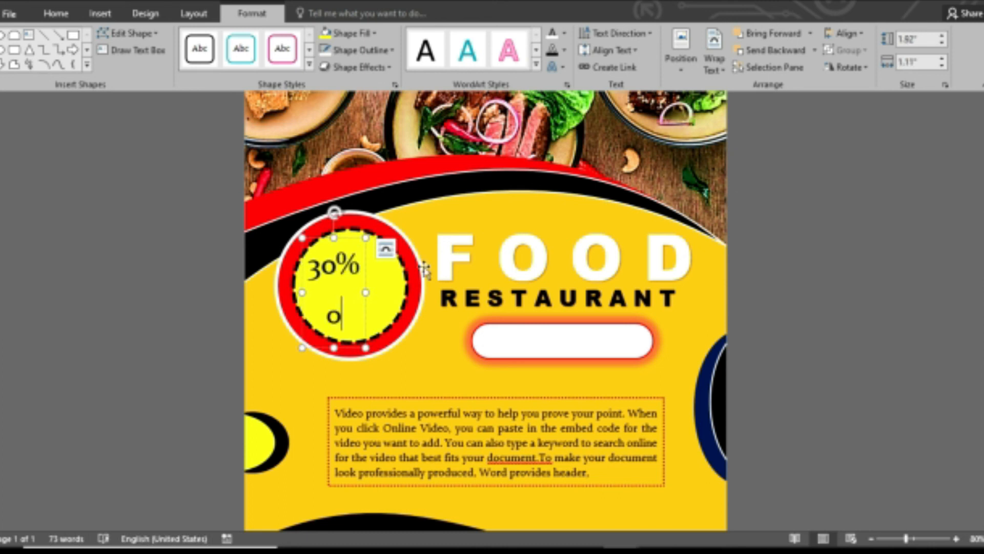
left_click_drag(343, 240, 360, 234)
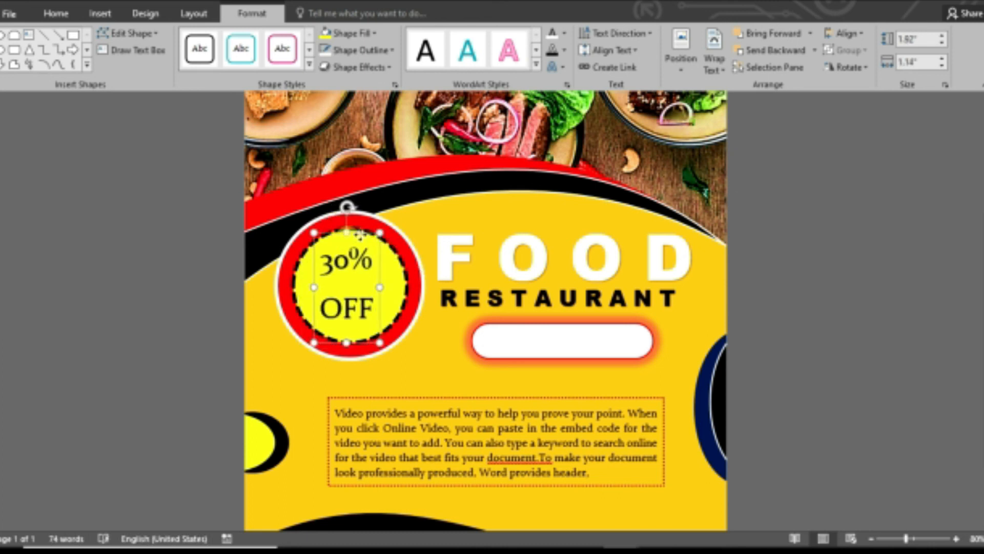
left_click(58, 13)
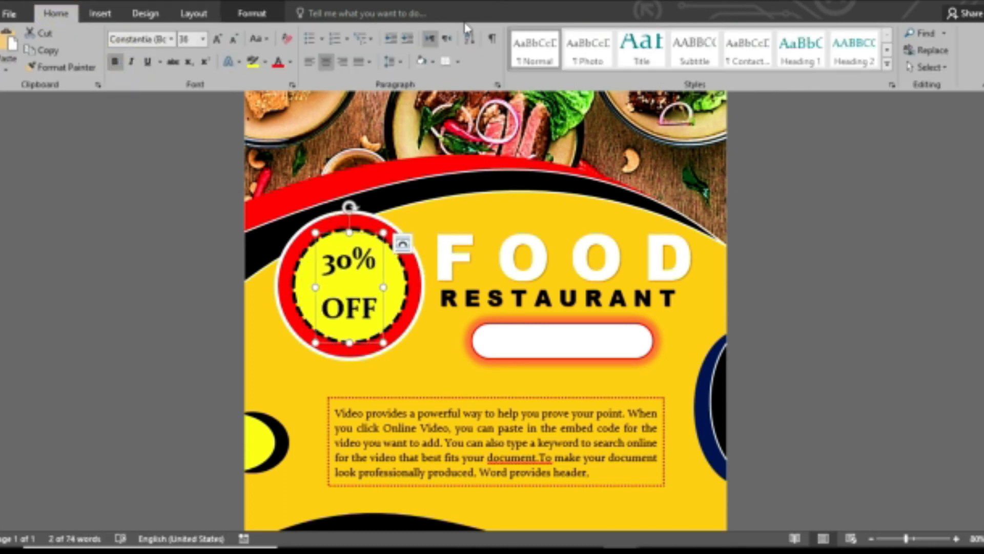
left_click(239, 14)
left_click(801, 264)
scroll(978, 275, "down", 3)
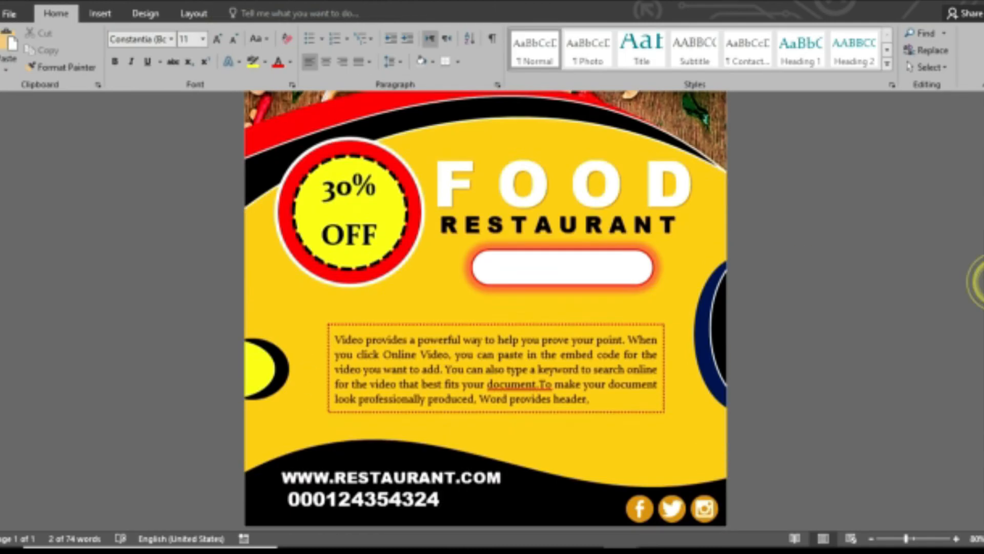
Insert a WordArt into the white bar under RESTAURANT and type ORDER NOW.
left_click(100, 13)
left_click(737, 49)
left_click(728, 78)
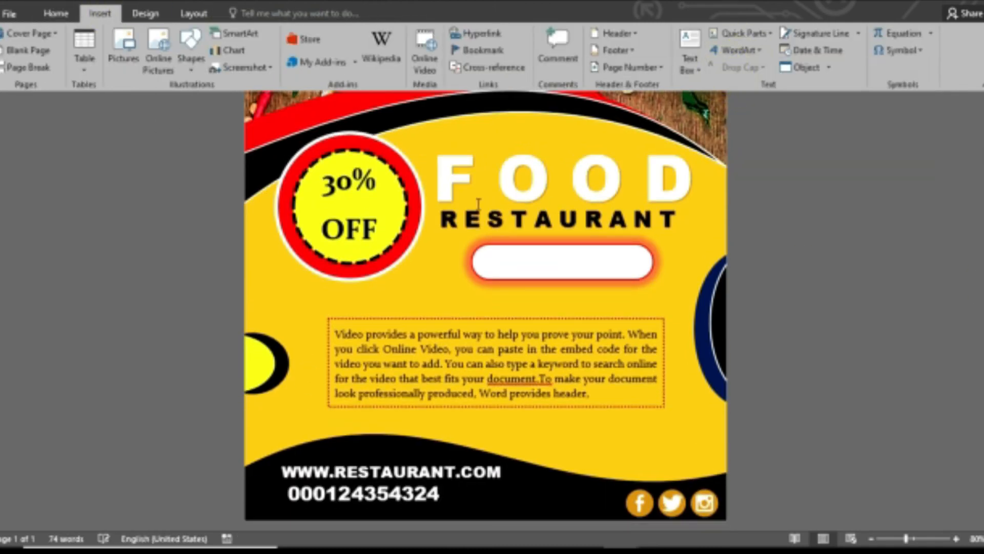
left_click_drag(417, 92, 575, 357)
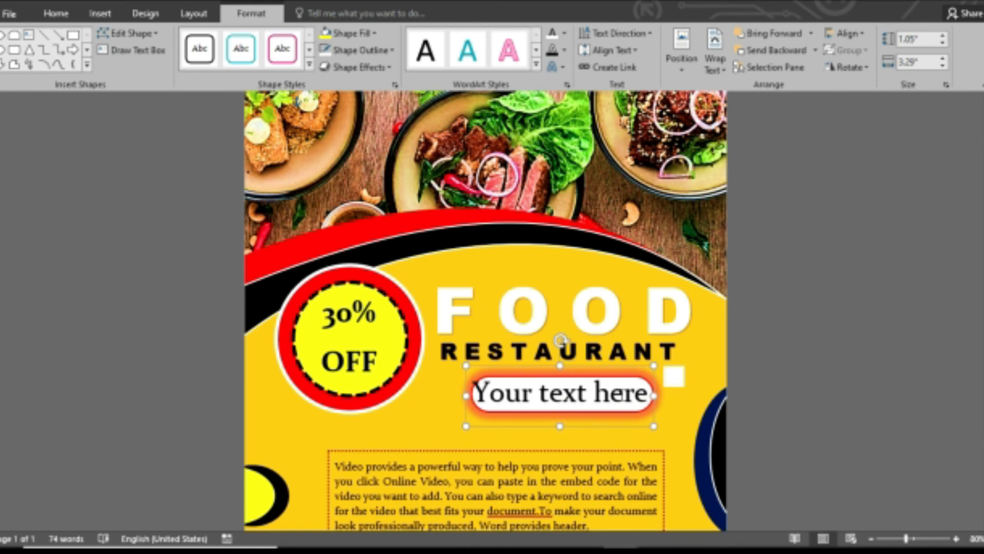
left_click_drag(650, 397, 440, 391)
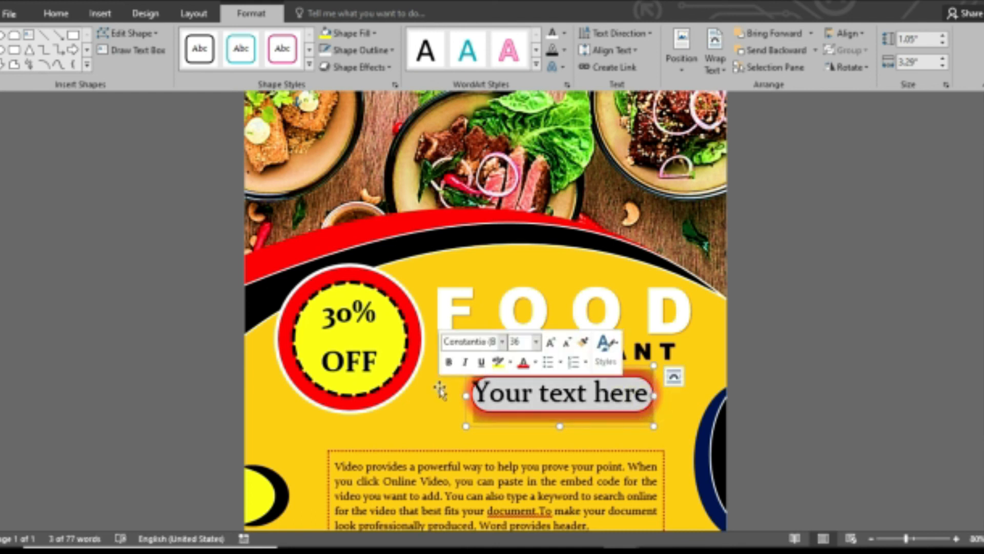
type("pr")
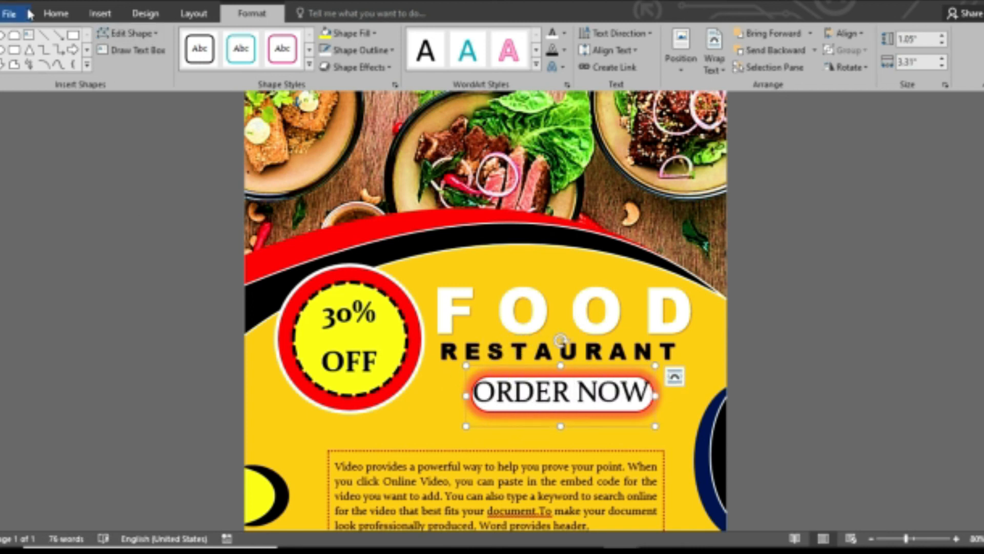
Set ORDER NOW to Arial Black, shrink it slightly, and center it in the bar.
left_click(55, 14)
left_click(171, 39)
left_click(169, 164)
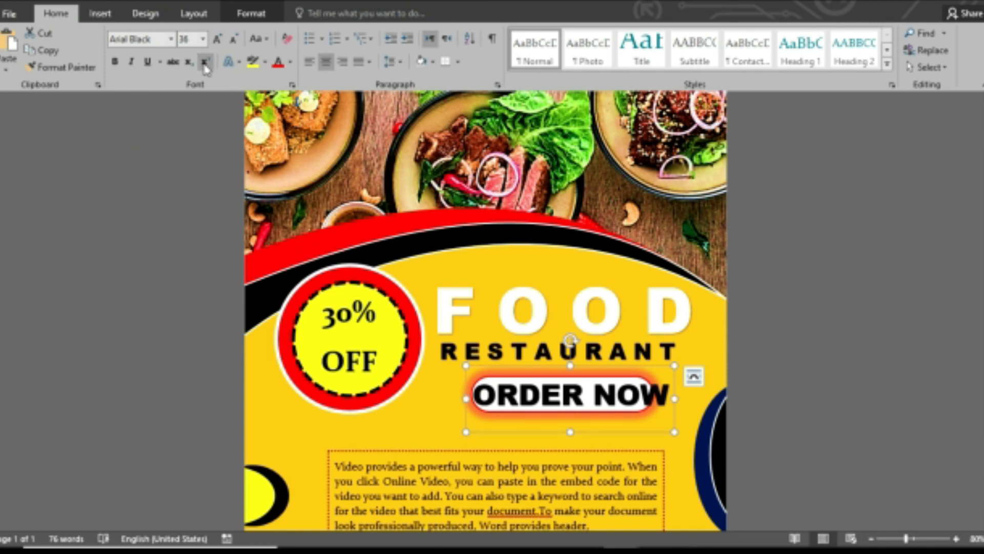
left_click(234, 41)
left_click_drag(564, 361, 578, 371)
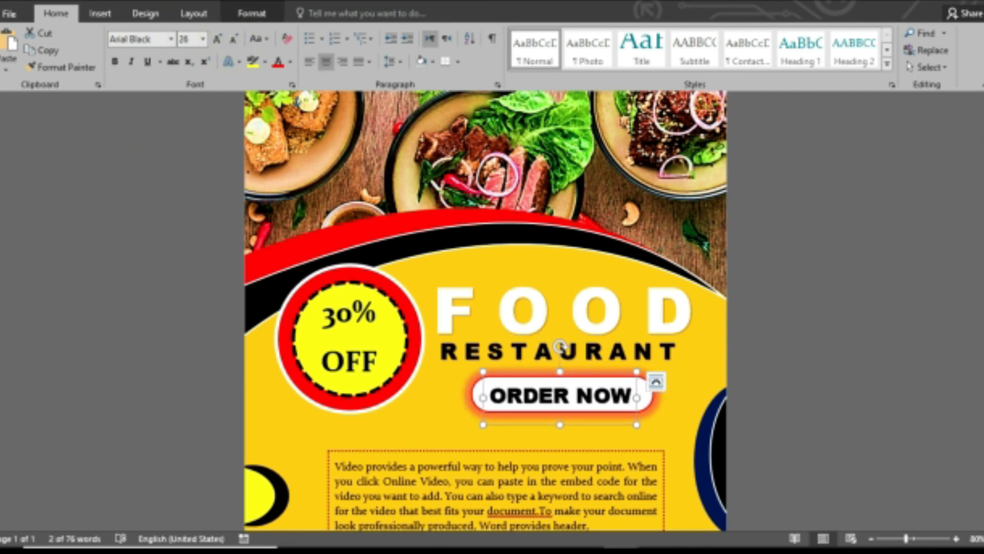
Give the ORDER NOW text a red text fill.
left_click(251, 13)
left_click(566, 34)
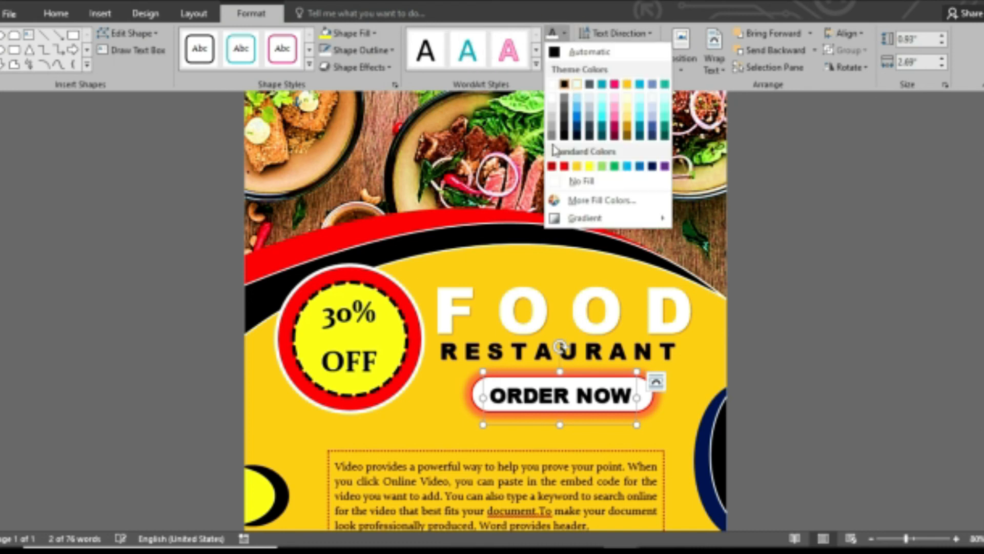
left_click(562, 167)
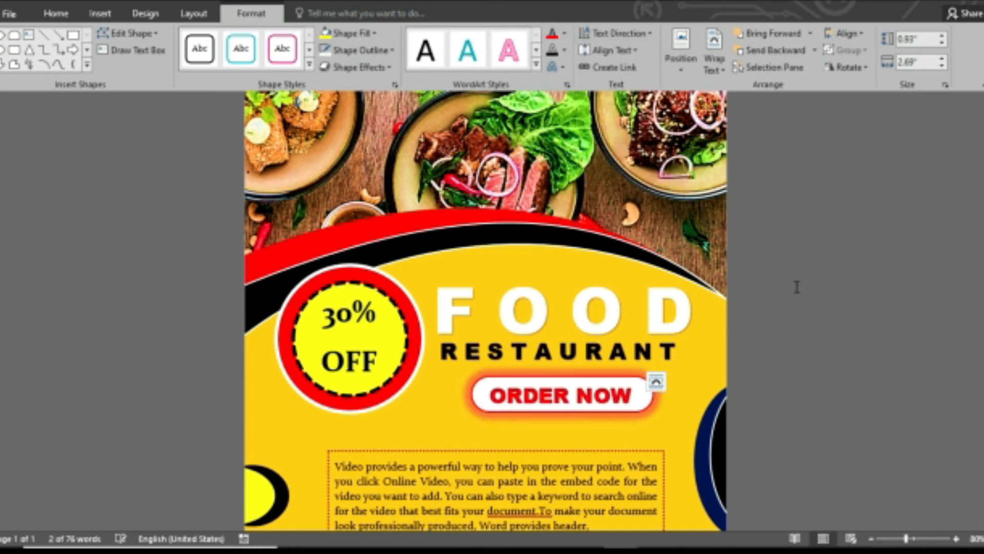
left_click(795, 285)
scroll(795, 286, "down", 3)
scroll(939, 162, "up", 5)
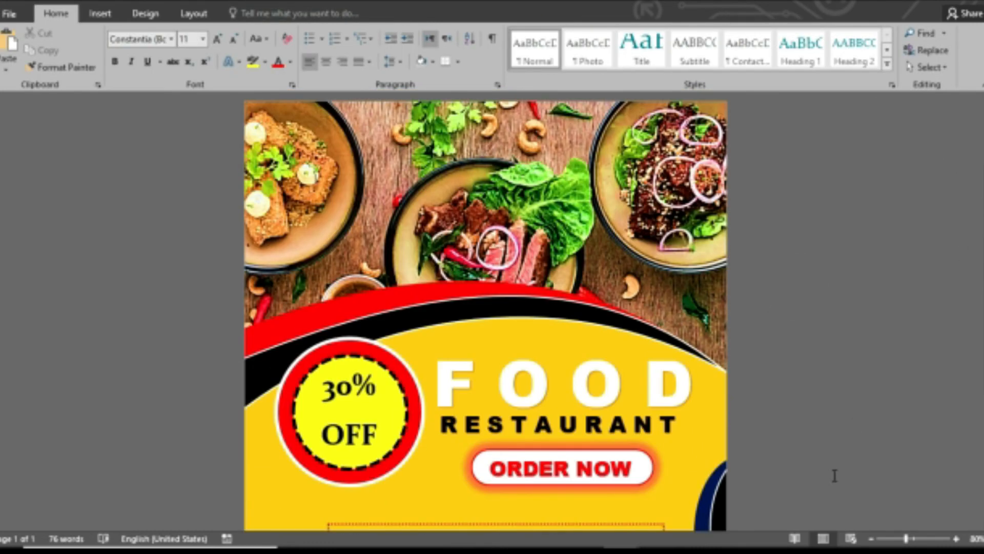
left_click(922, 537)
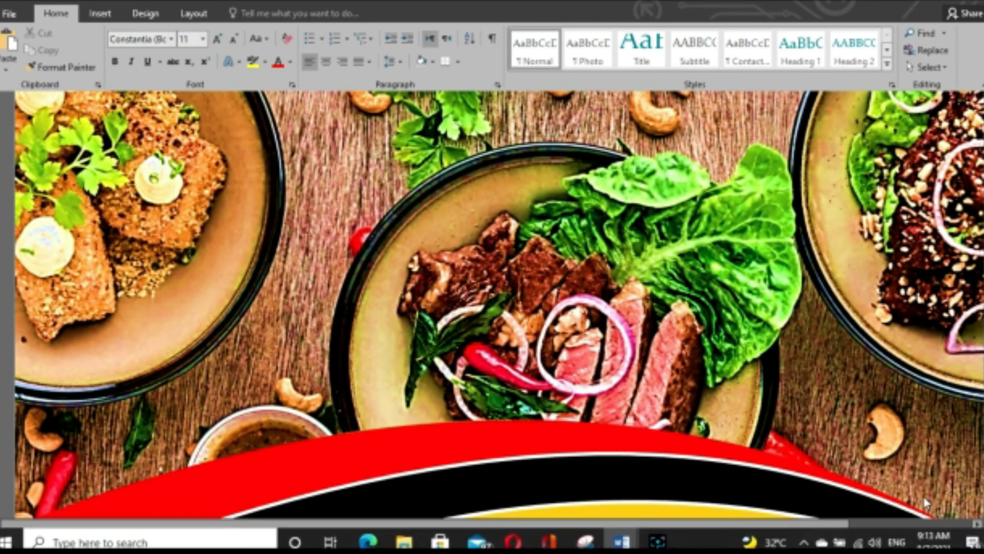
left_click(913, 537)
scroll(967, 269, "down", 5)
scroll(967, 269, "up", 6)
scroll(966, 269, "down", 5)
scroll(957, 154, "up", 5)
scroll(969, 299, "down", 6)
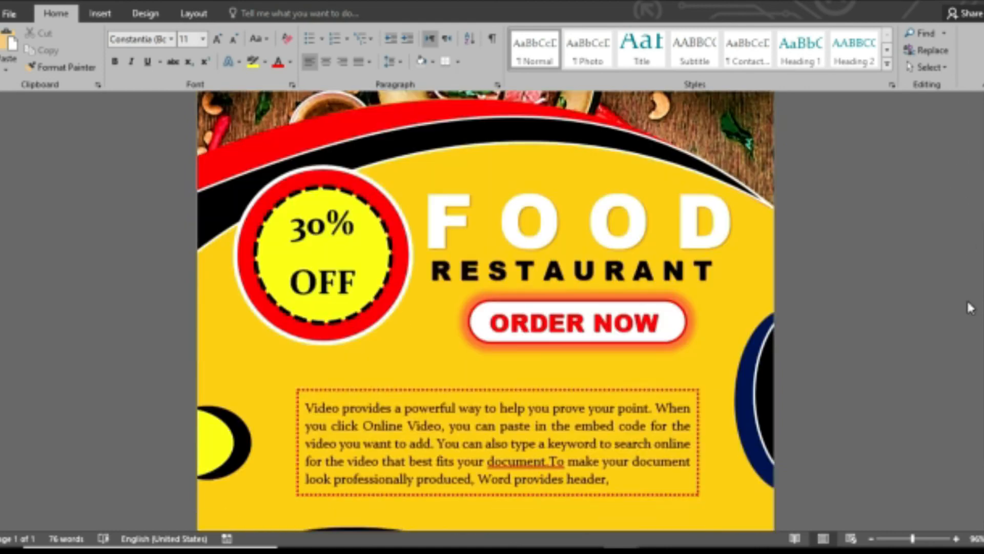
scroll(960, 255, "up", 2)
scroll(961, 200, "up", 3)
scroll(961, 200, "down", 5)
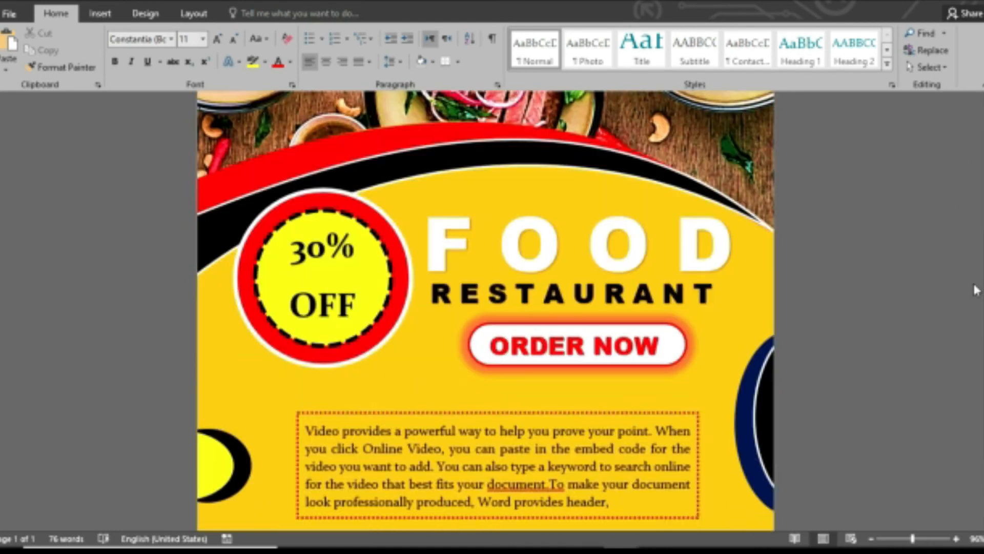